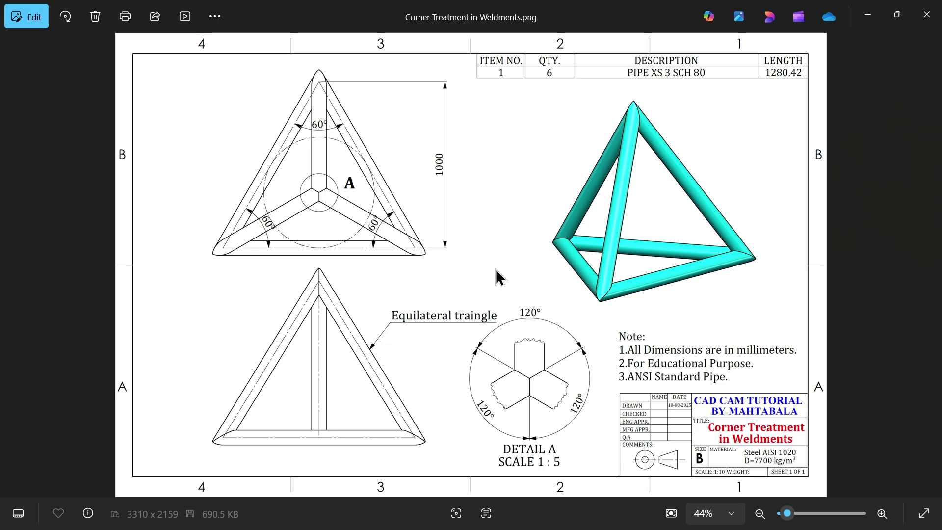
# Step: Study the cyan pipe tetrahedron drawing and title block in Photos, then minimize the viewer
pyautogui.scroll(3, 393, 266)
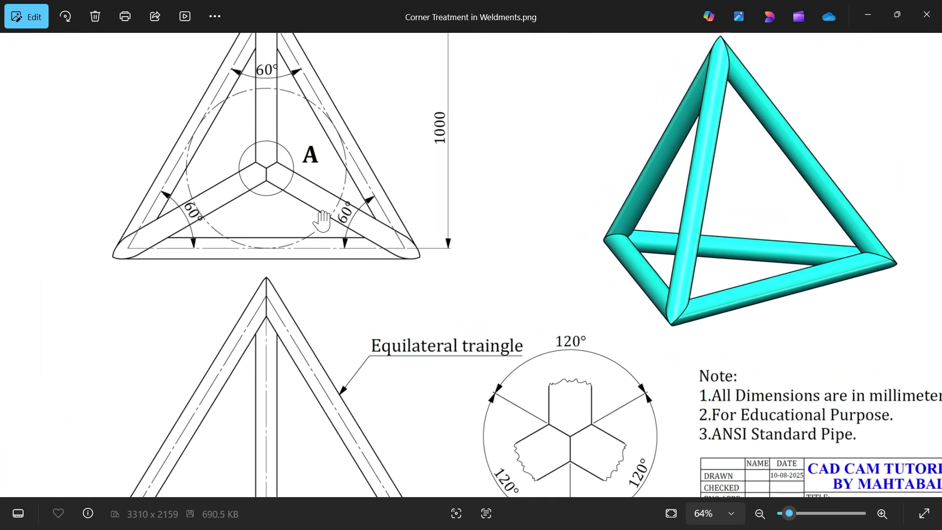
pyautogui.moveTo(569, 316)
pyautogui.mouseDown()
pyautogui.moveTo(509, 227)
pyautogui.moveTo(636, 310)
pyautogui.mouseUp()
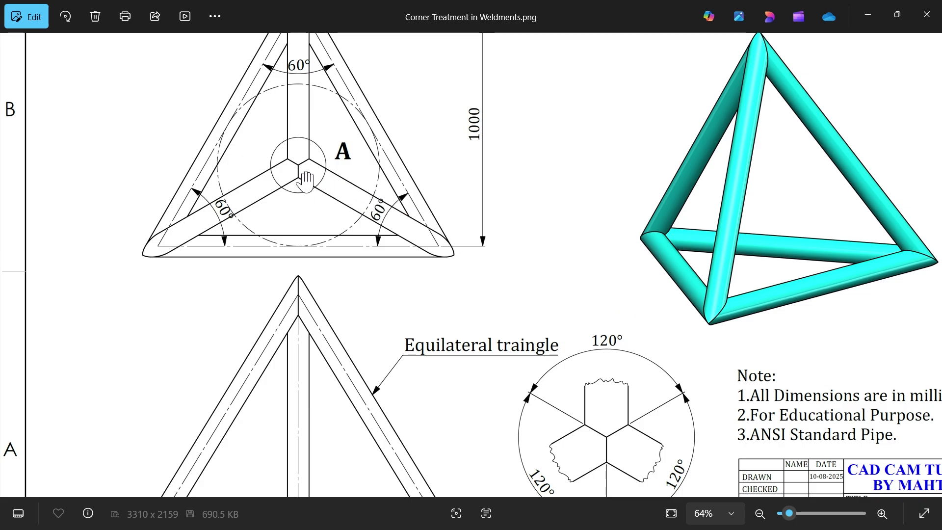
pyautogui.scroll(3, 304, 182)
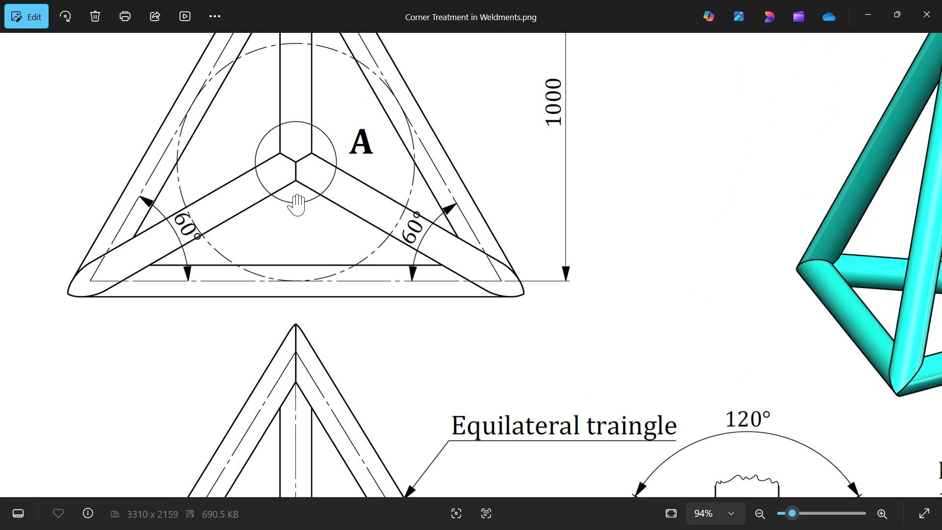
pyautogui.scroll(2, 306, 167)
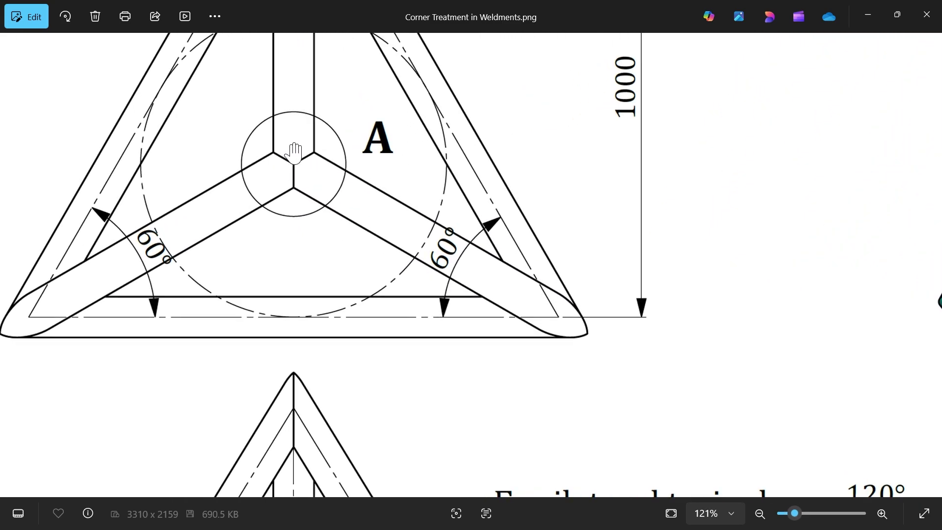
pyautogui.scroll(-3, 302, 148)
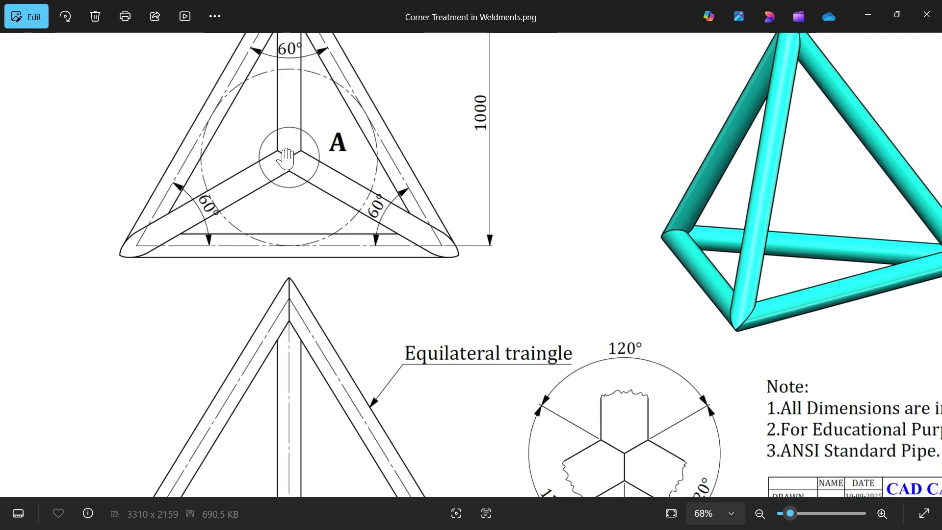
pyautogui.moveTo(538, 364); pyautogui.dragTo(499, 223)
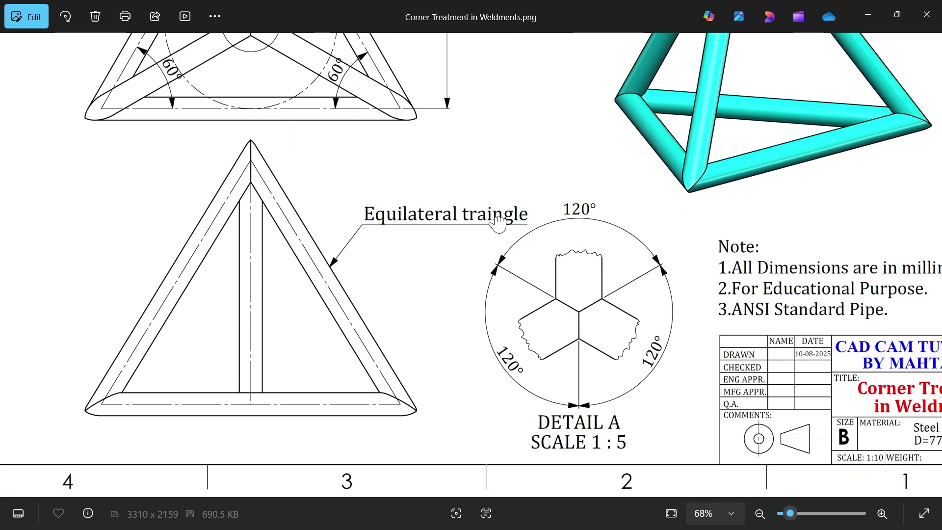
pyautogui.scroll(3, 592, 345)
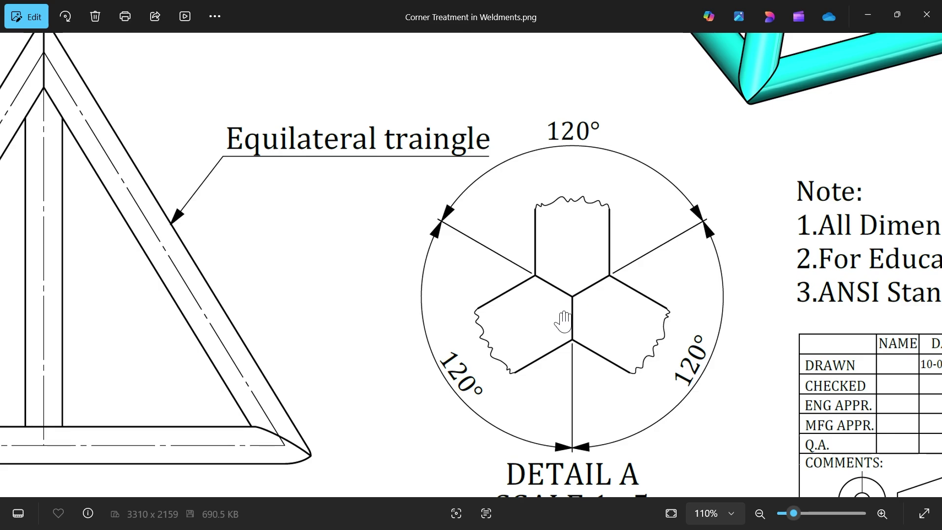
pyautogui.scroll(-3, 566, 297)
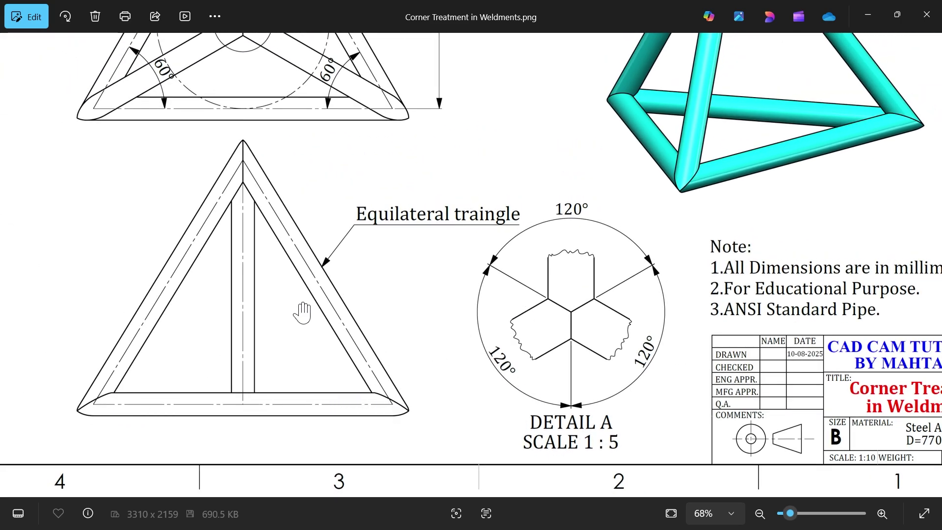
pyautogui.scroll(-3, 303, 312)
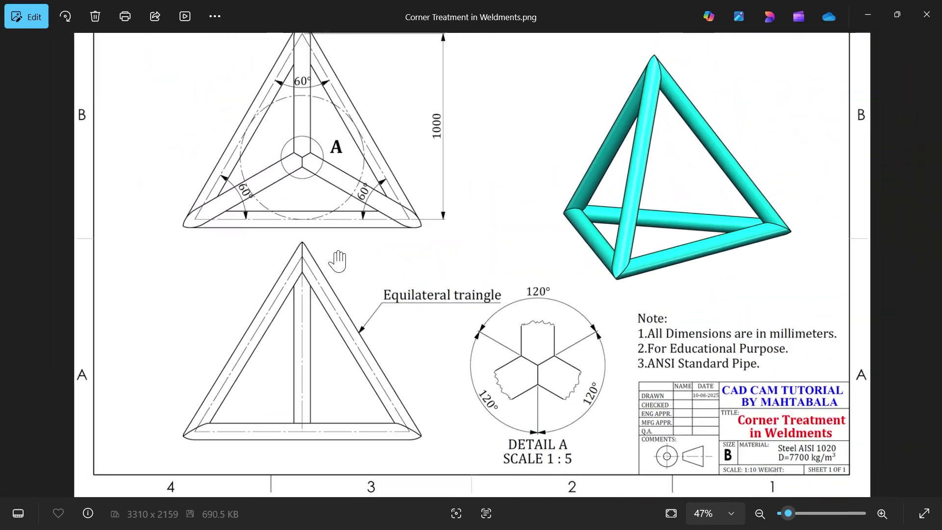
pyautogui.scroll(-1, 359, 234)
pyautogui.scroll(4, 483, 102)
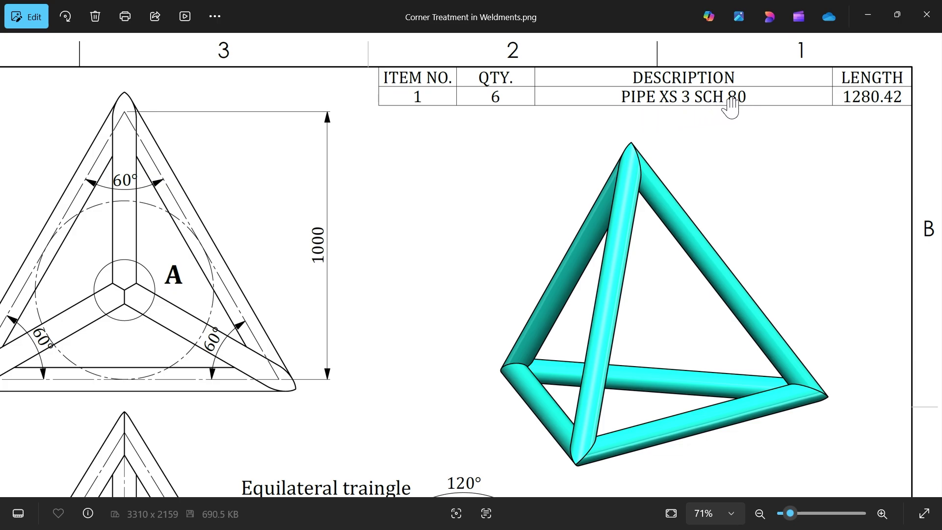
pyautogui.scroll(-4, 721, 142)
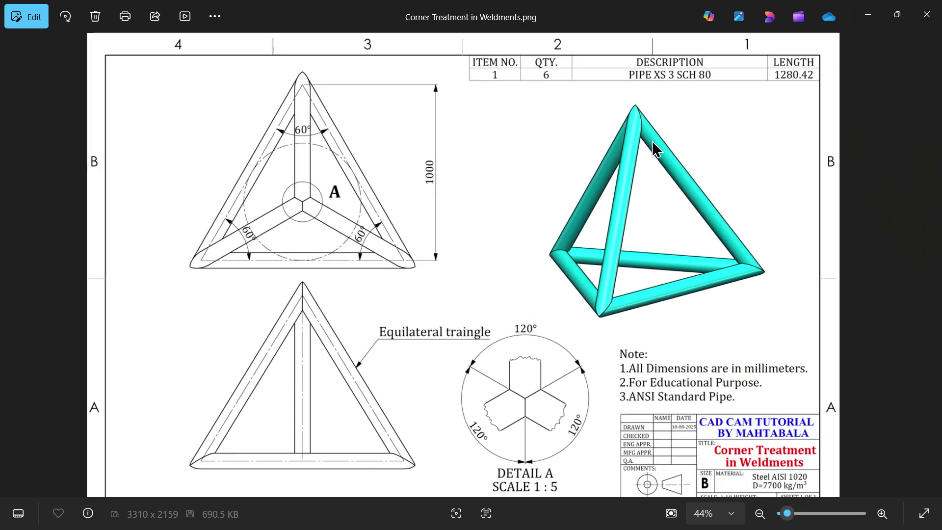
pyautogui.scroll(5, 731, 432)
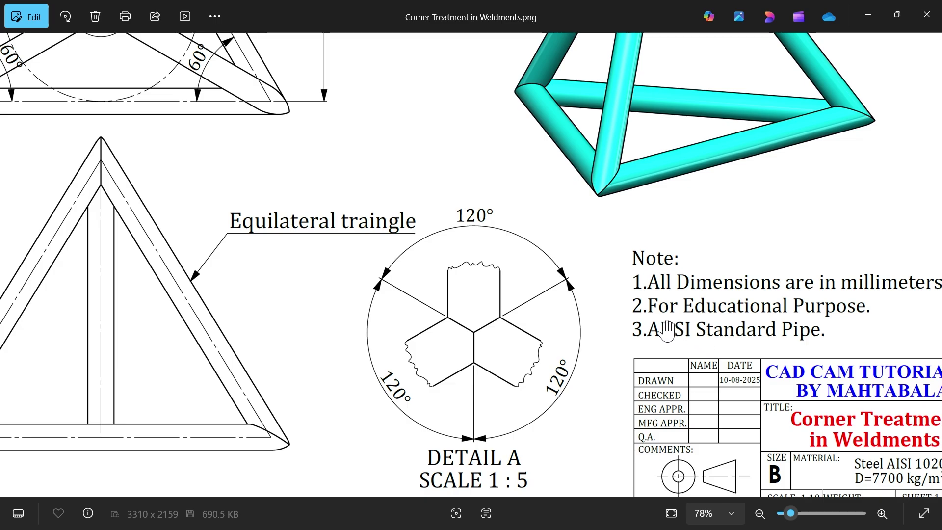
pyautogui.scroll(-4, 524, 259)
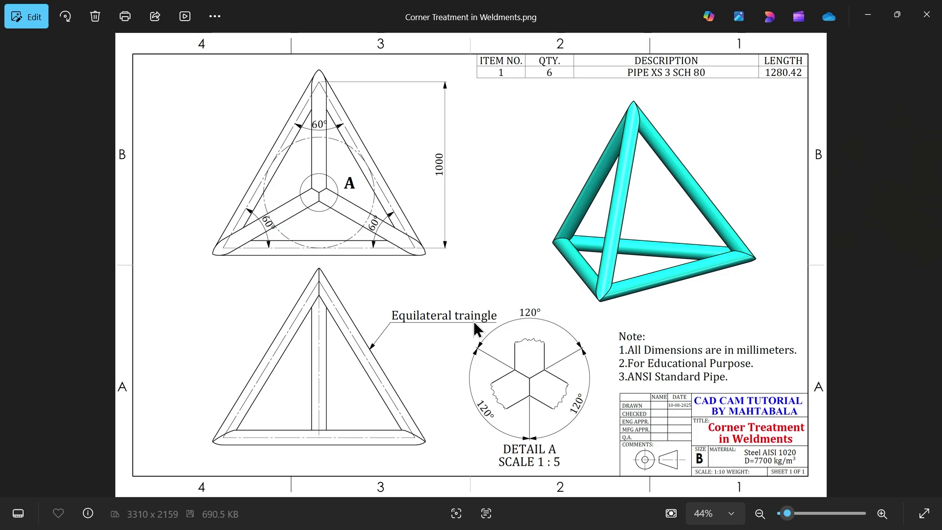
pyautogui.click(867, 15)
# Step: Sketch a three-sided polygon on the Top Plane centred on the origin, apex pointing up
pyautogui.click(46, 239)
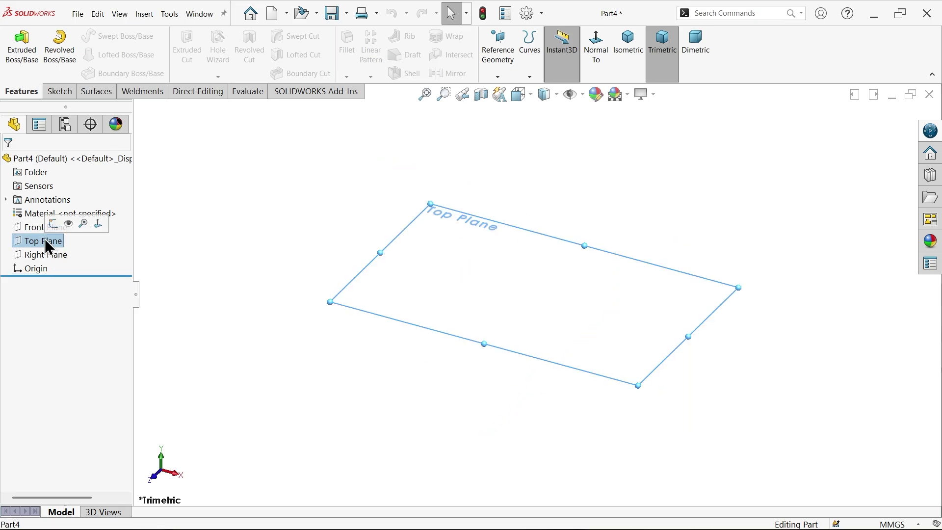
pyautogui.click(52, 223)
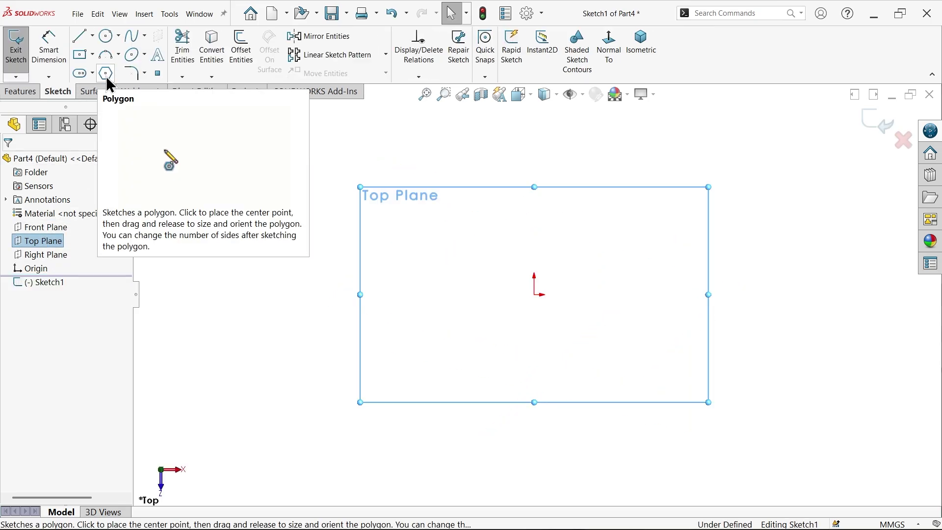
pyautogui.click(106, 74)
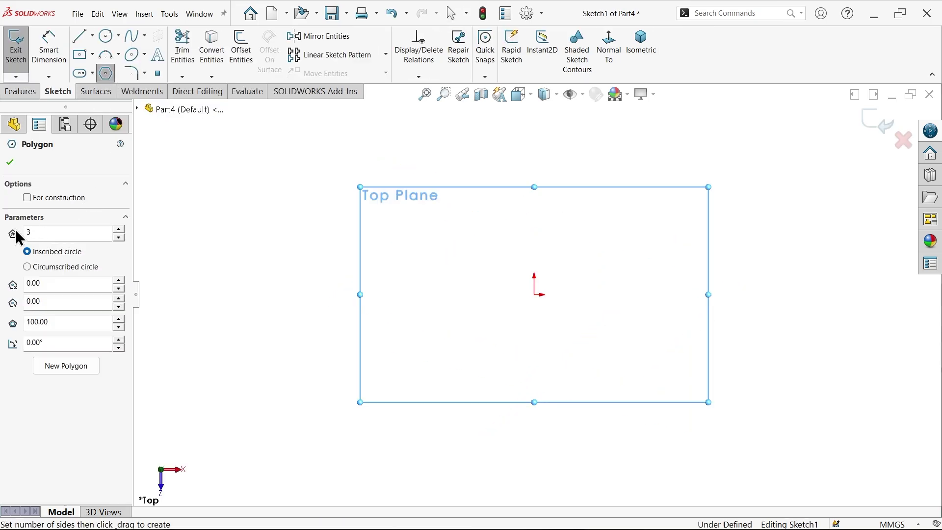
pyautogui.click(534, 294)
pyautogui.click(535, 138)
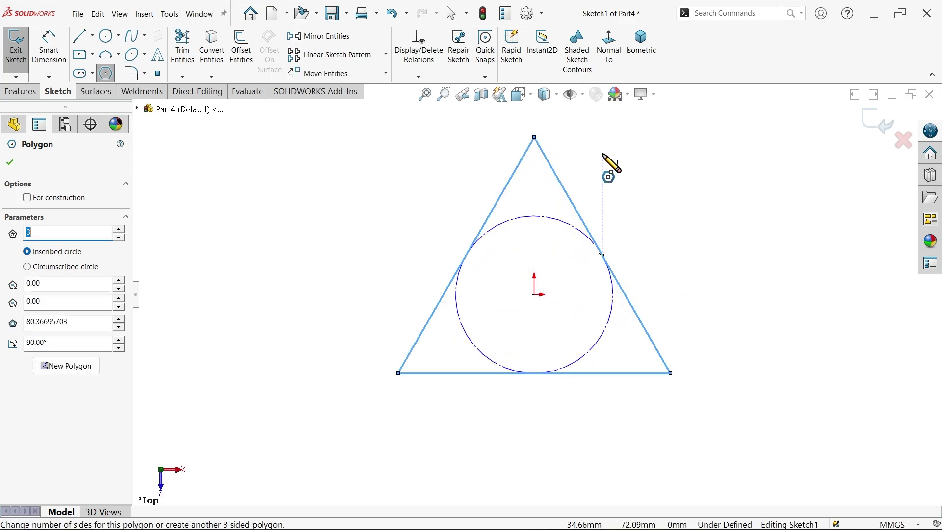
pyautogui.rightClick(609, 160)
pyautogui.click(653, 162)
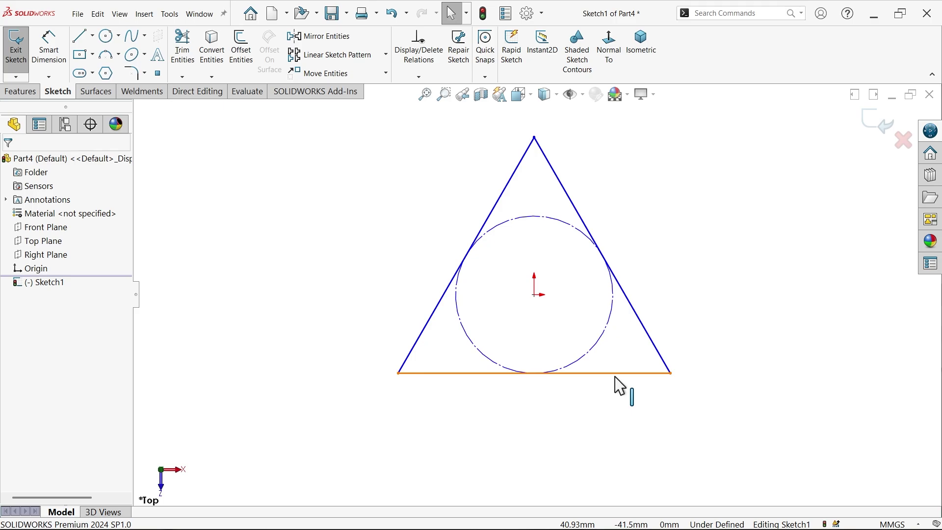
# Step: Make the triangle's base horizontal, dimension its height to 1000 mm, and exit the sketch
pyautogui.click(618, 375)
pyautogui.click(647, 332)
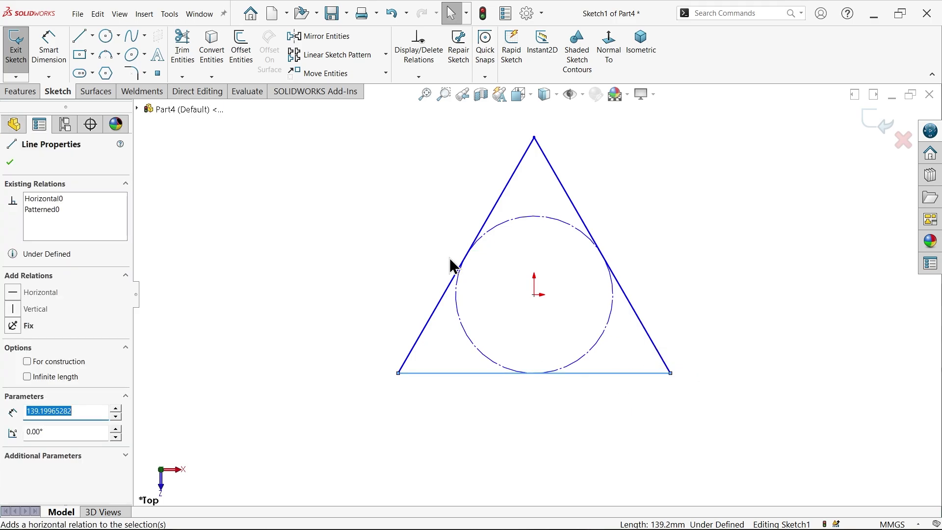
pyautogui.click(44, 51)
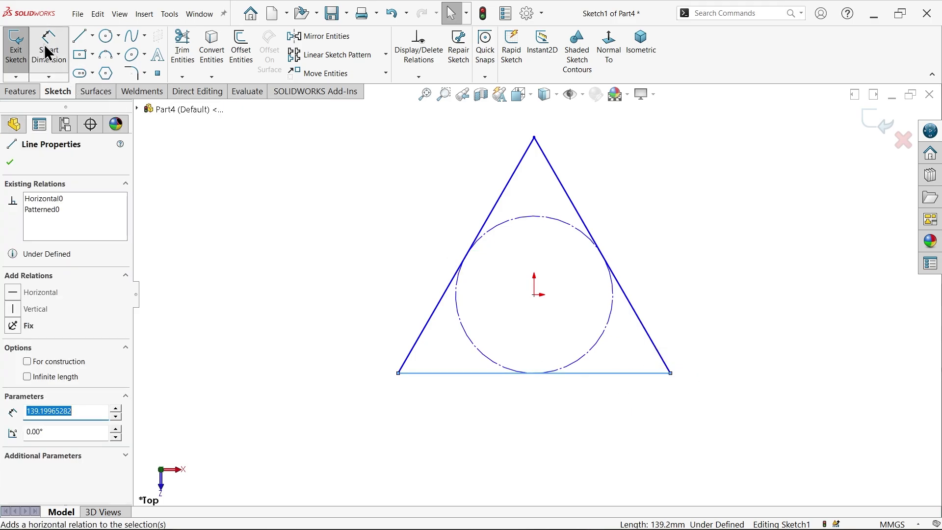
pyautogui.click(535, 138)
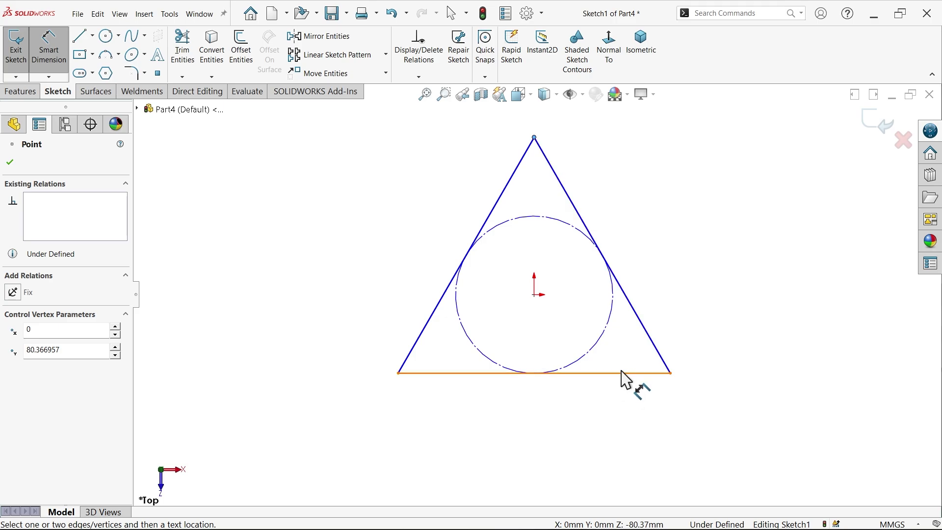
pyautogui.click(621, 374)
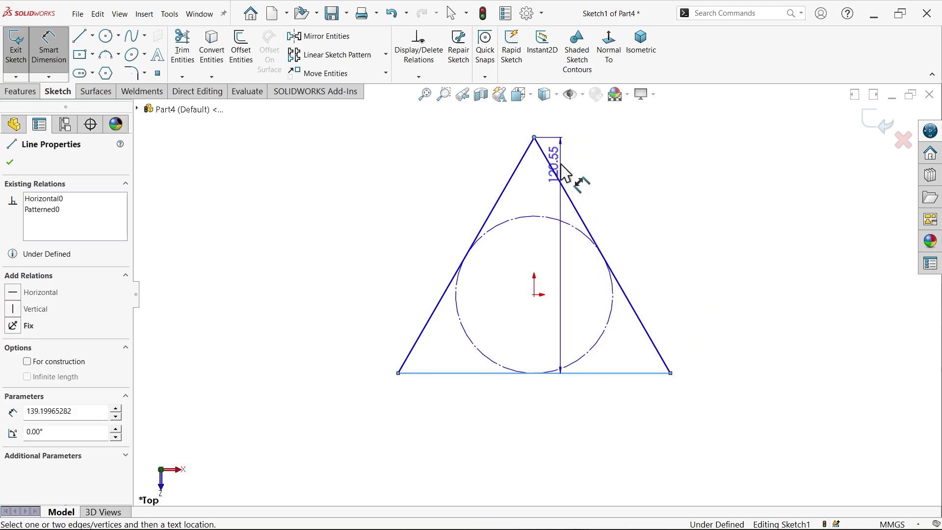
pyautogui.click(736, 274)
pyautogui.write('100')
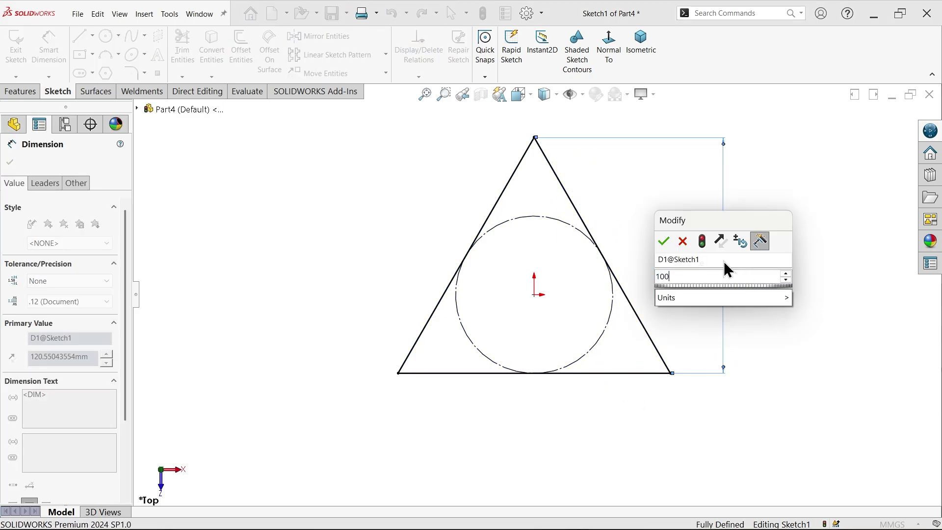
pyautogui.write('0')
pyautogui.press('Return')
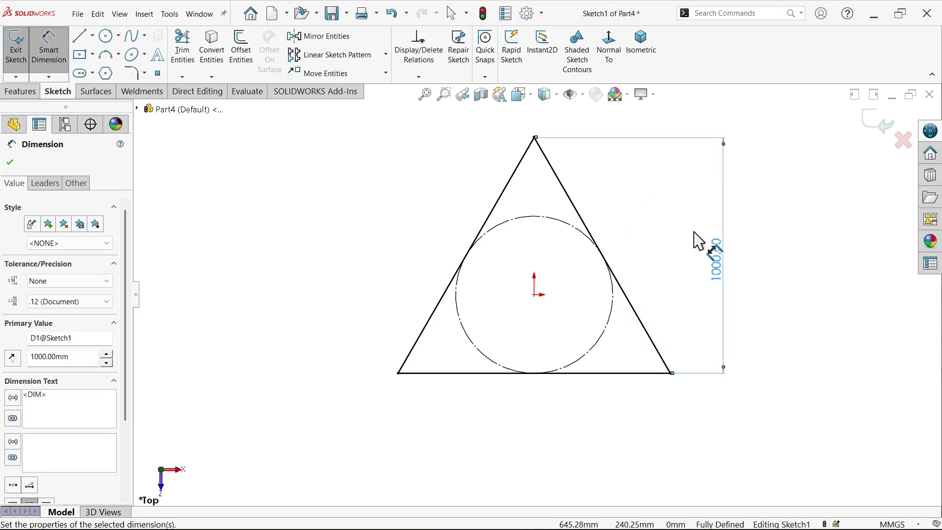
pyautogui.click(878, 121)
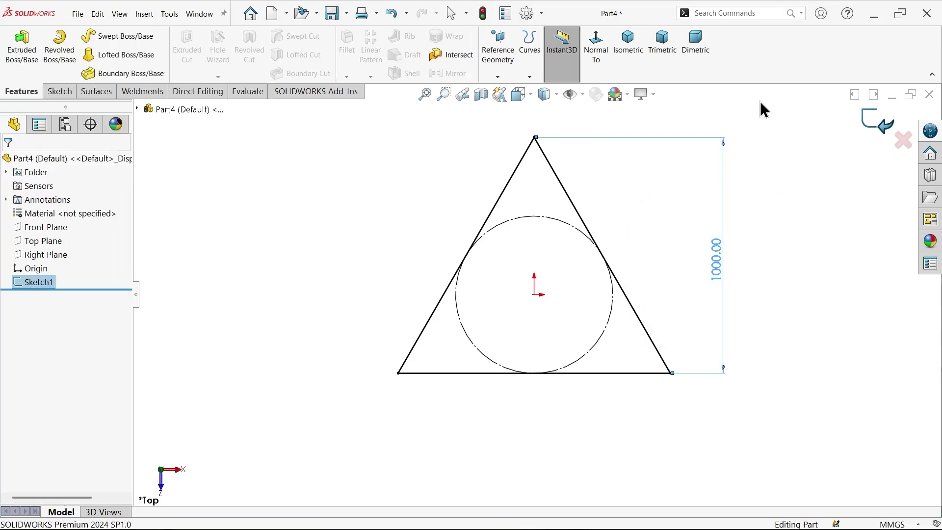
# Step: Switch to a trimetric view and start a new 3D sketch for drawing lines
pyautogui.click(666, 54)
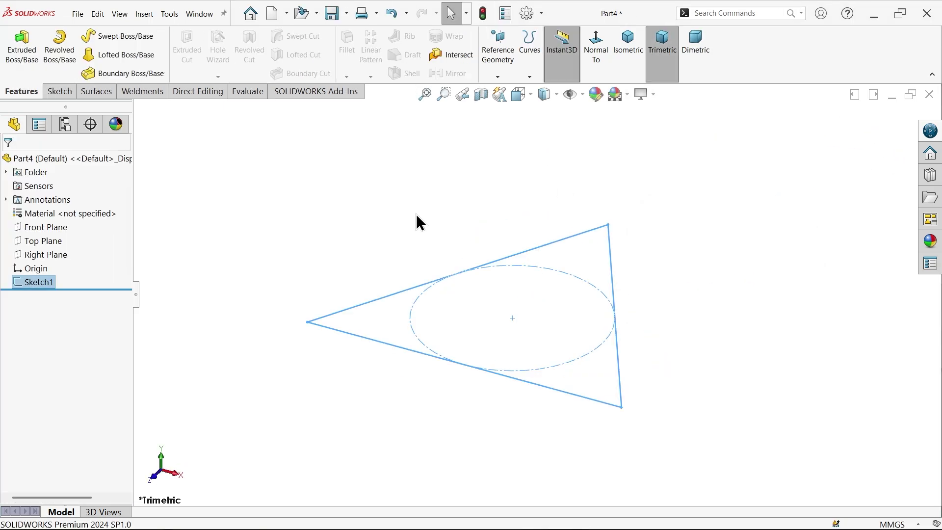
pyautogui.click(53, 94)
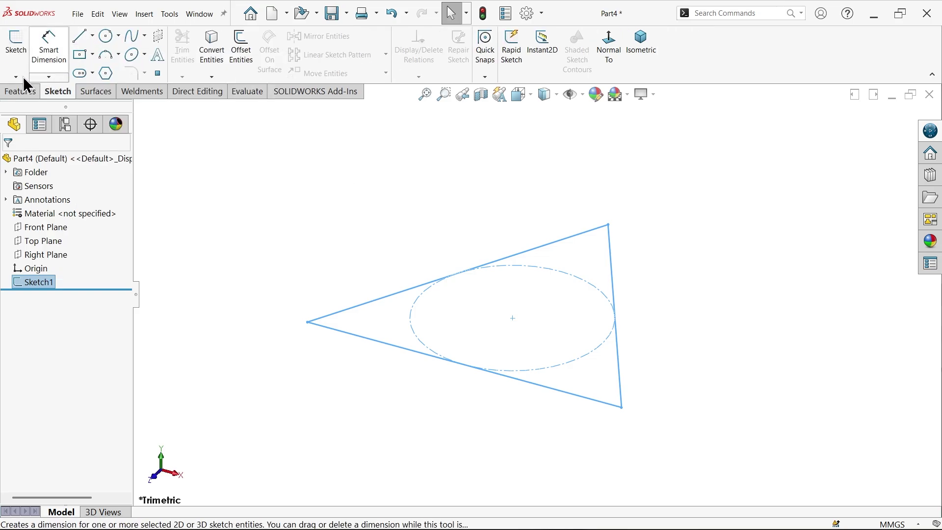
pyautogui.click(20, 78)
pyautogui.click(38, 105)
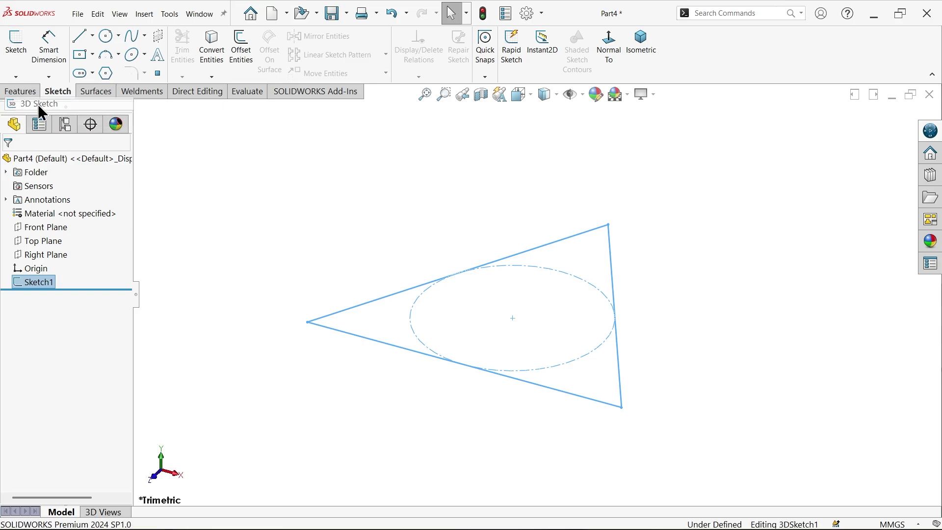
pyautogui.click(79, 37)
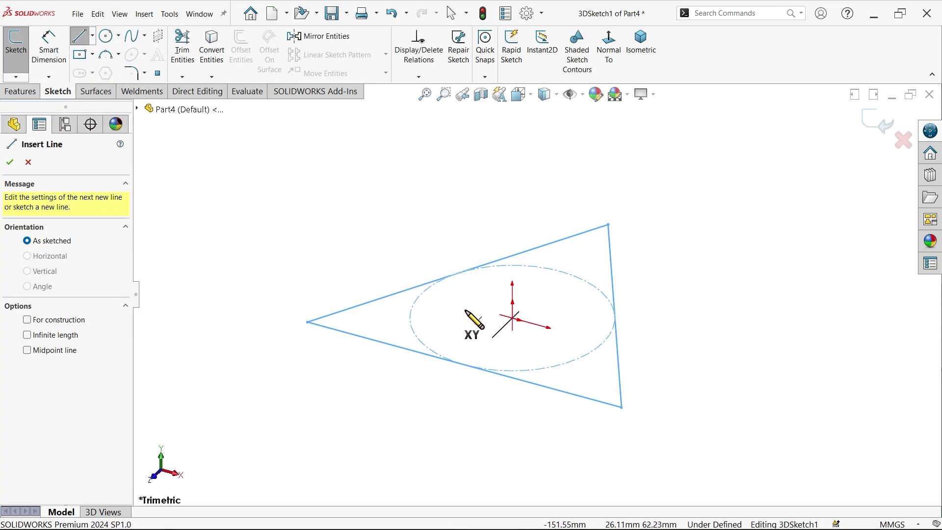
# Step: Draw a vertical line up from the origin and three edges from the triangle's corners to its top
pyautogui.click(513, 318)
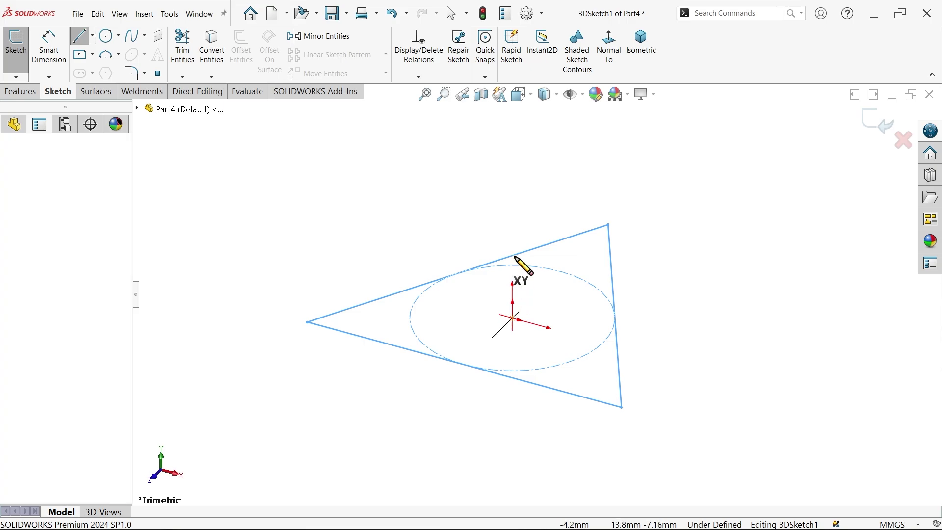
pyautogui.click(513, 115)
pyautogui.click(308, 322)
pyautogui.press('Escape')
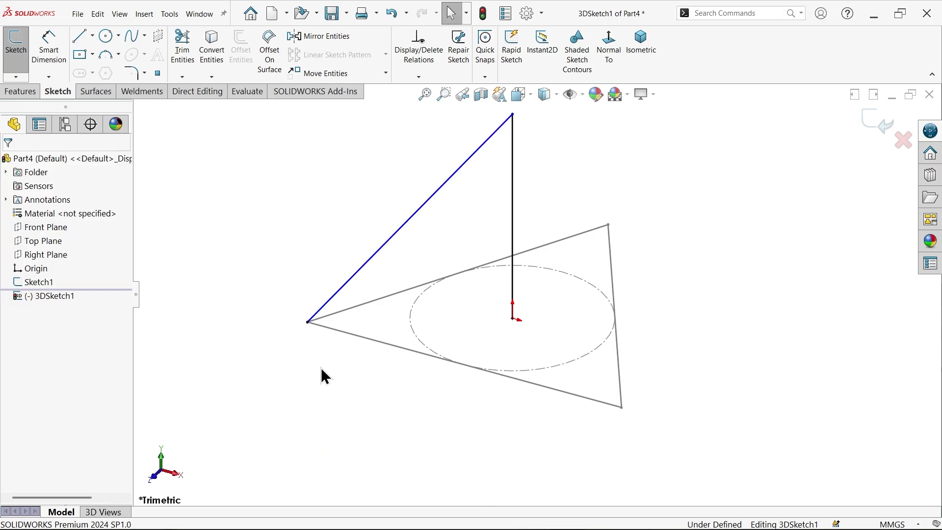
pyautogui.press('l')
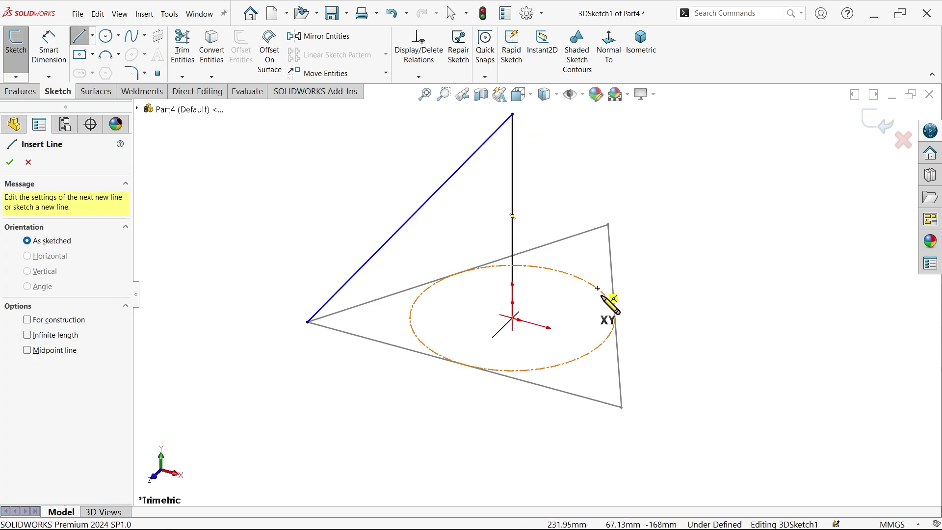
pyautogui.click(622, 407)
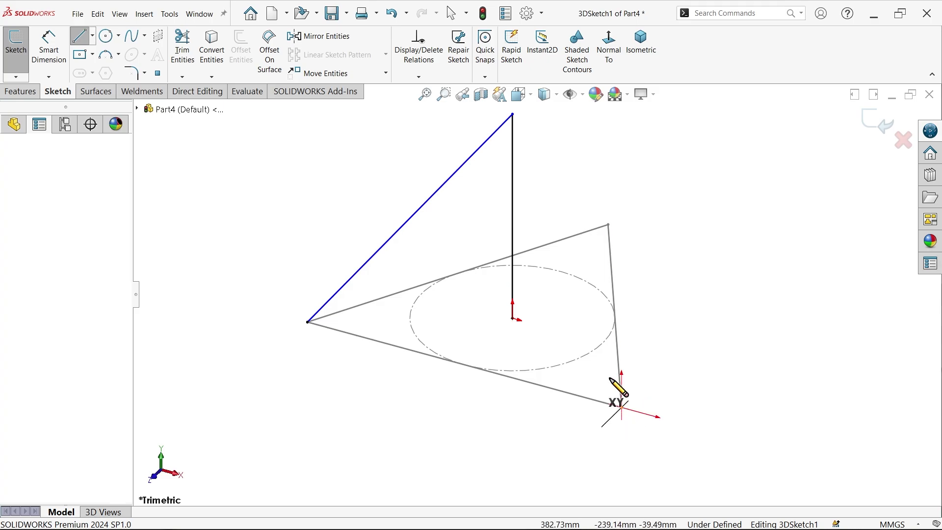
pyautogui.click(513, 114)
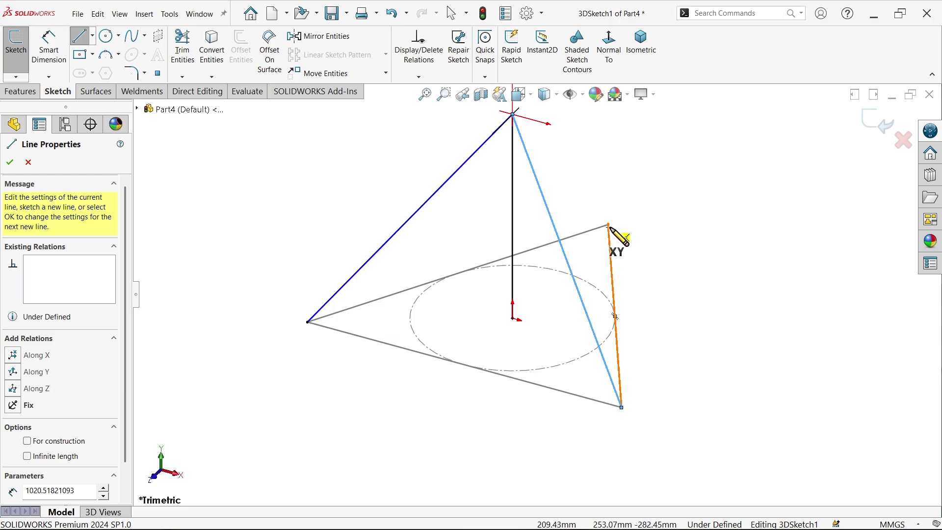
pyautogui.click(609, 224)
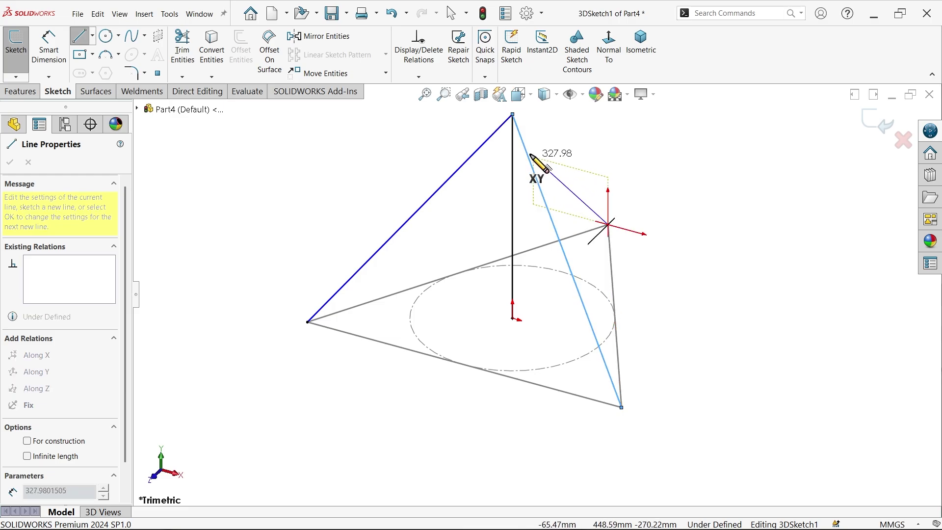
pyautogui.click(513, 115)
# Step: Convert the vertical centre line into construction geometry
pyautogui.rightClick(610, 162)
pyautogui.click(658, 170)
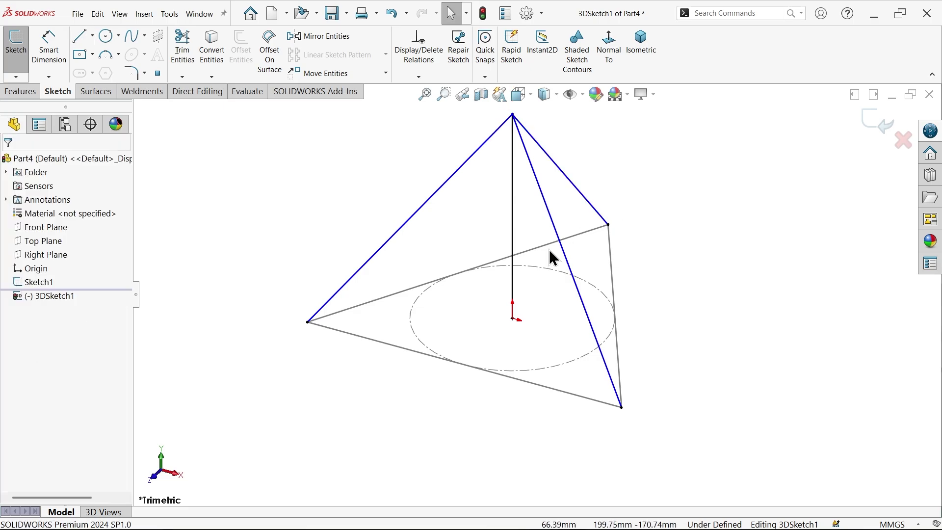
pyautogui.click(513, 256)
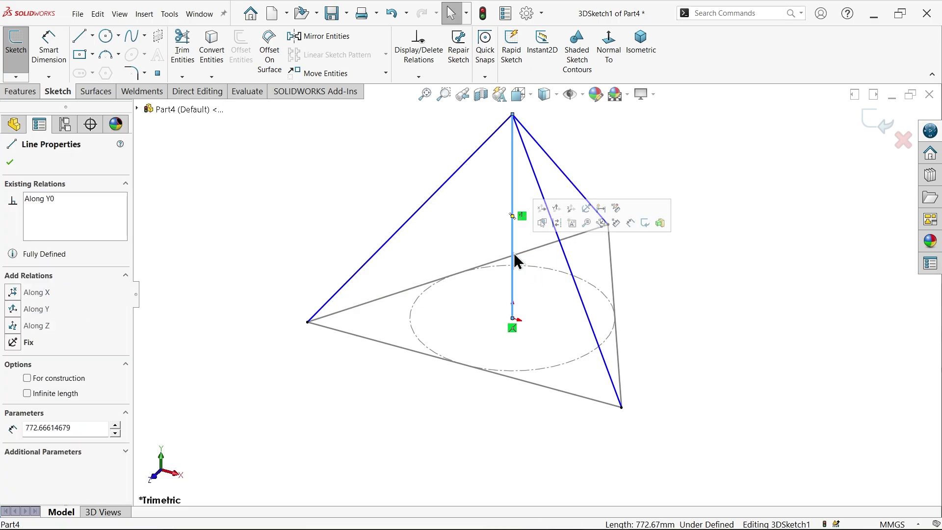
pyautogui.click(557, 224)
pyautogui.press('Escape')
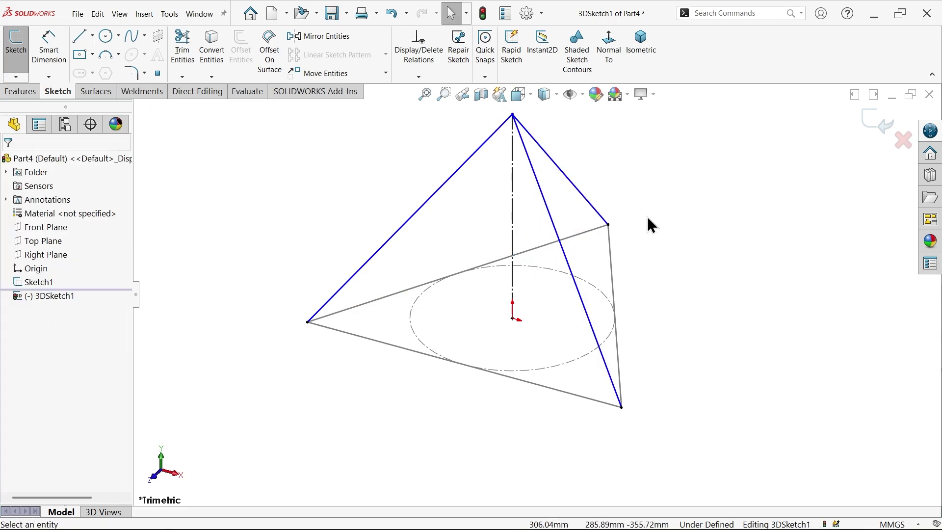
# Step: Make a base edge and a rising edge equal in length, then exit the 3D sketch
pyautogui.scroll(-2, 613, 272)
pyautogui.scroll(-1, 613, 272)
pyautogui.scroll(3, 607, 234)
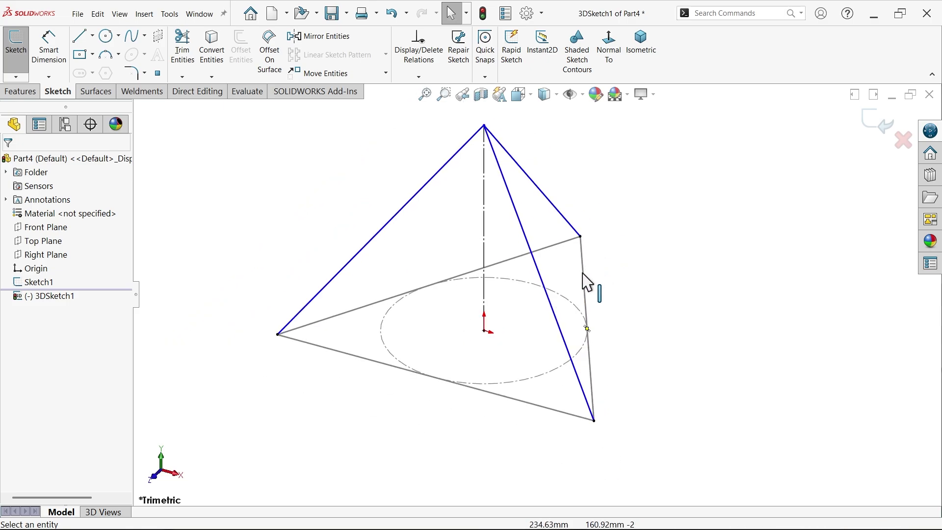
pyautogui.click(586, 282)
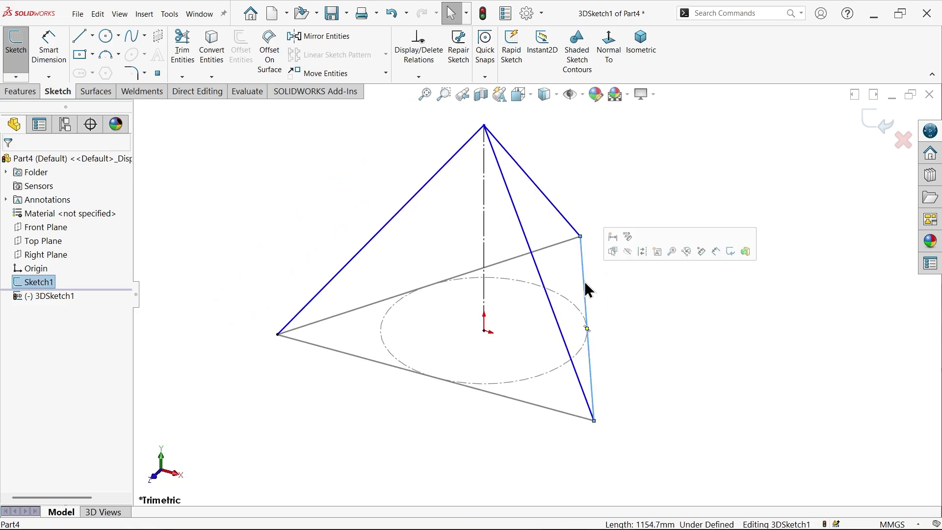
pyautogui.keyDown('ctrl'); pyautogui.click(574, 230); pyautogui.keyUp('ctrl')
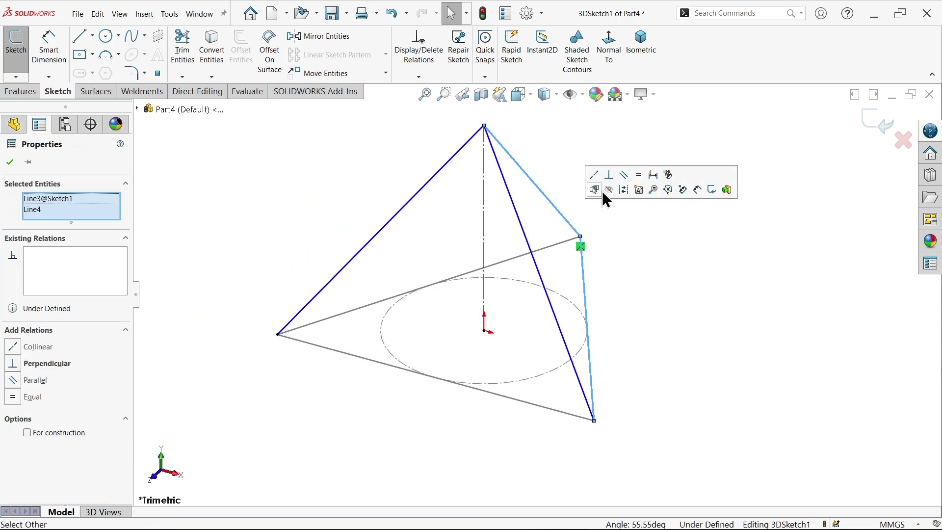
pyautogui.click(639, 175)
pyautogui.click(653, 275)
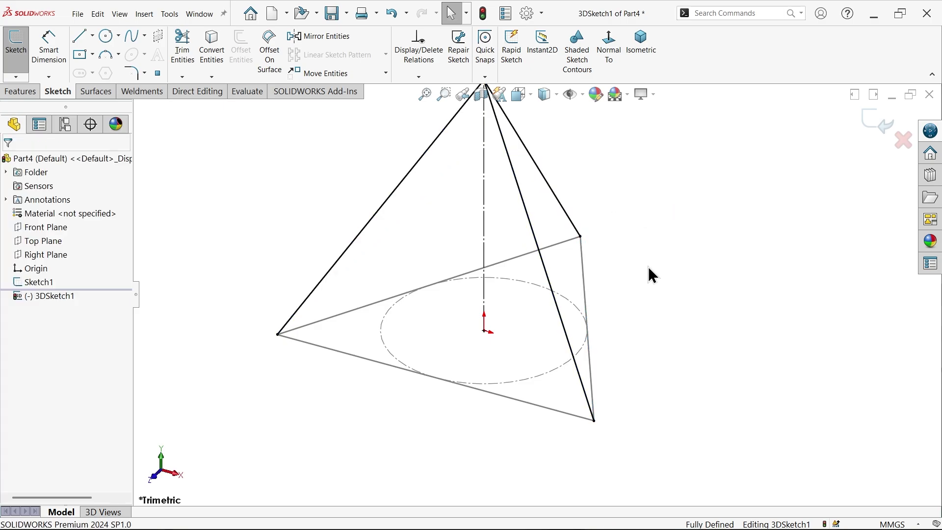
pyautogui.moveTo(491, 265)
pyautogui.mouseDown(button='middle')
pyautogui.moveTo(524, 281)
pyautogui.moveTo(623, 199)
pyautogui.moveTo(669, 231)
pyautogui.moveTo(658, 272)
pyautogui.mouseUp(button='middle')
pyautogui.click(878, 121)
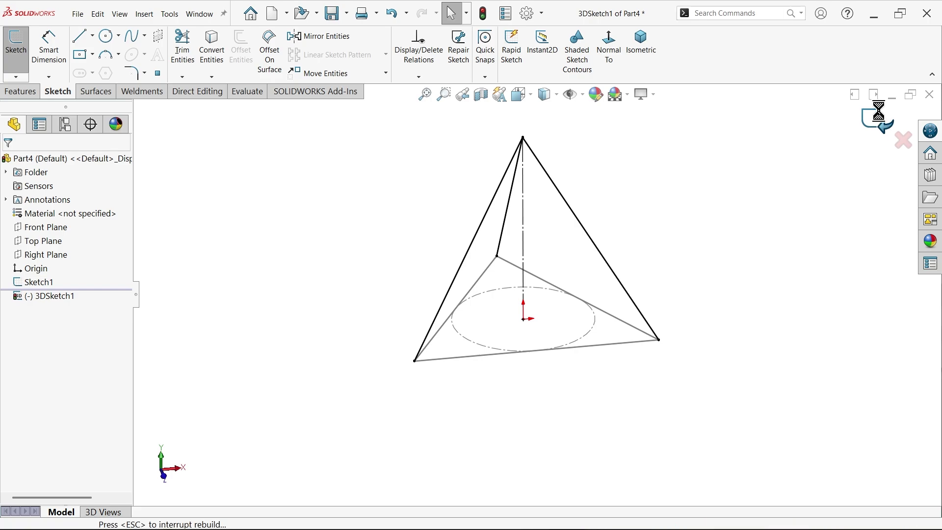
pyautogui.scroll(-1, 598, 231)
pyautogui.click(154, 157)
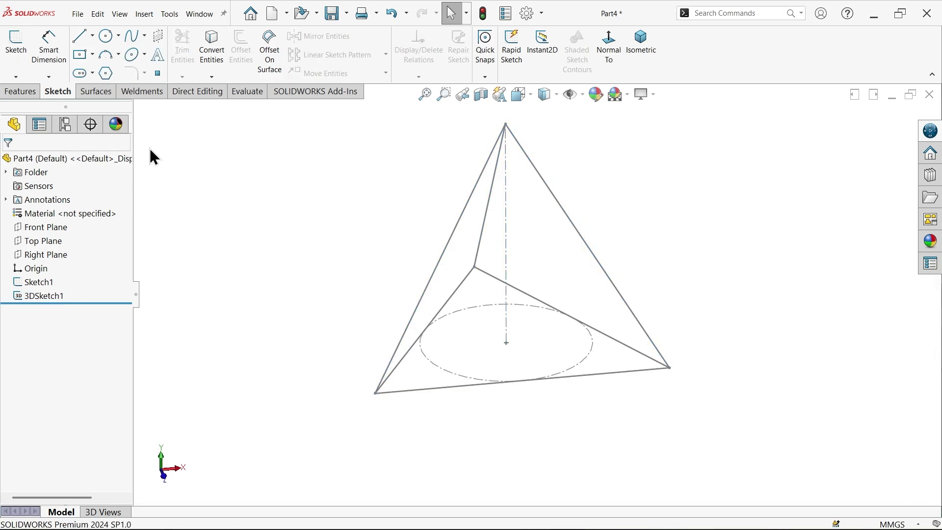
# Step: Start a Structural Member with standard ansi, type pipe x strong s80, size PIPE XS 3 SCH 80
pyautogui.click(139, 92)
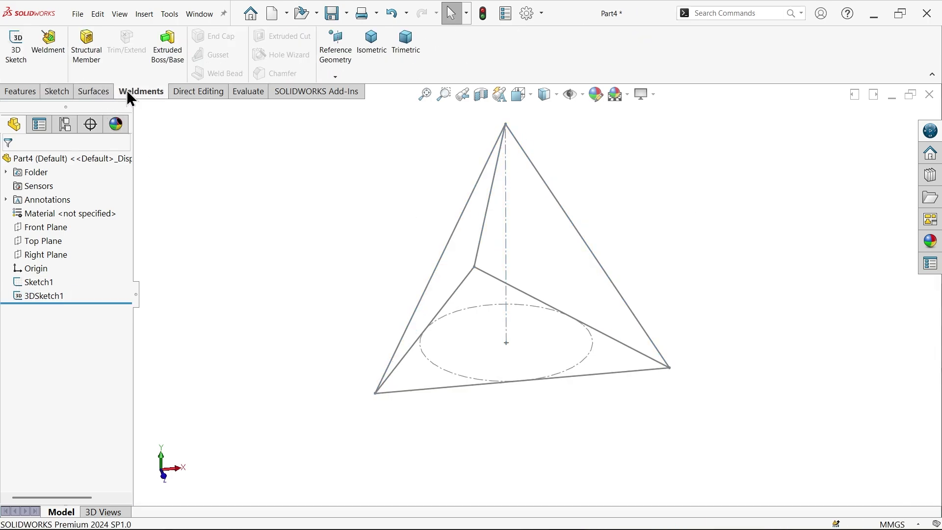
pyautogui.click(84, 72)
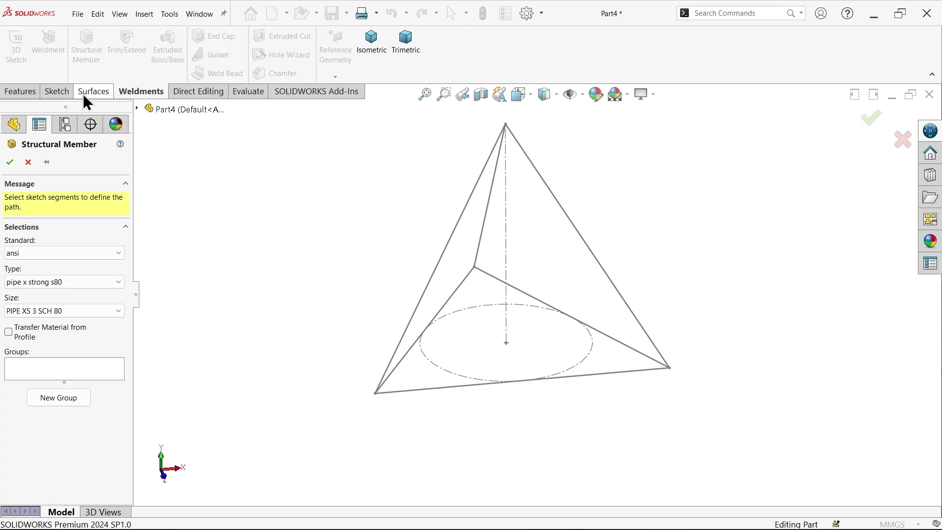
pyautogui.click(20, 258)
pyautogui.click(18, 255)
pyautogui.click(42, 281)
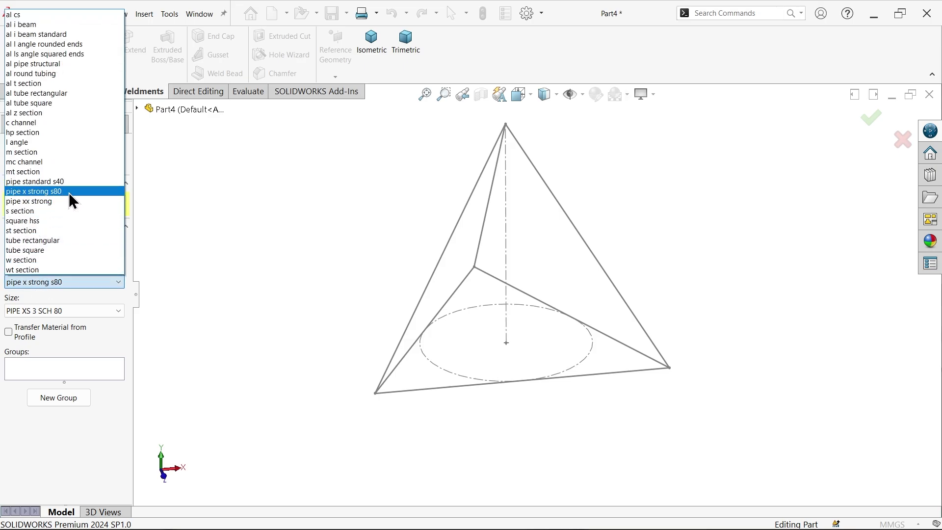
pyautogui.click(45, 308)
pyautogui.click(44, 308)
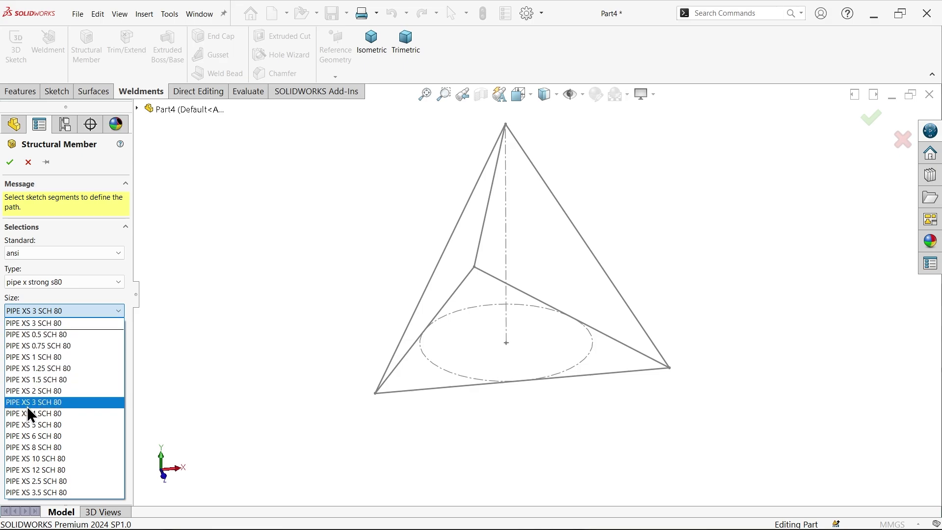
pyautogui.click(55, 406)
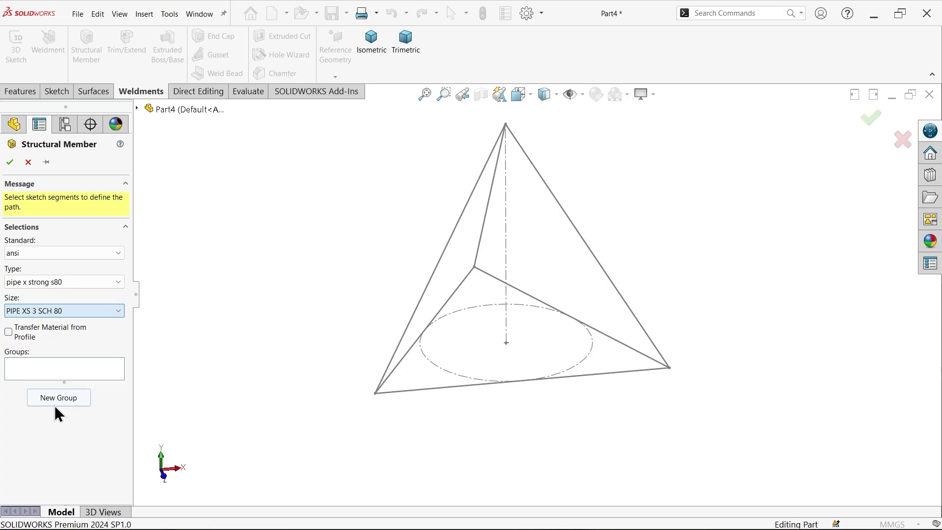
pyautogui.click(45, 376)
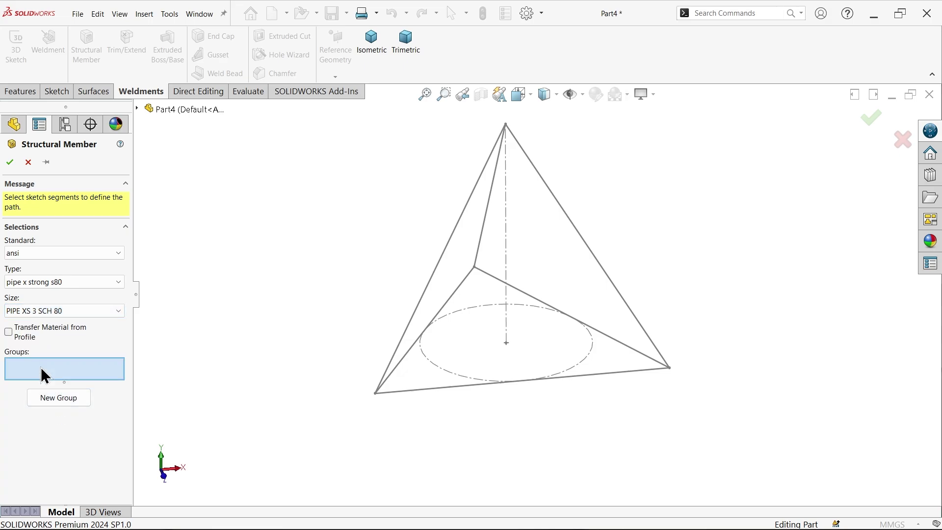
pyautogui.moveTo(387, 315)
pyautogui.mouseDown(button='middle')
pyautogui.moveTo(511, 309)
pyautogui.moveTo(543, 337)
pyautogui.moveTo(562, 303)
pyautogui.moveTo(558, 325)
pyautogui.mouseUp(button='middle')
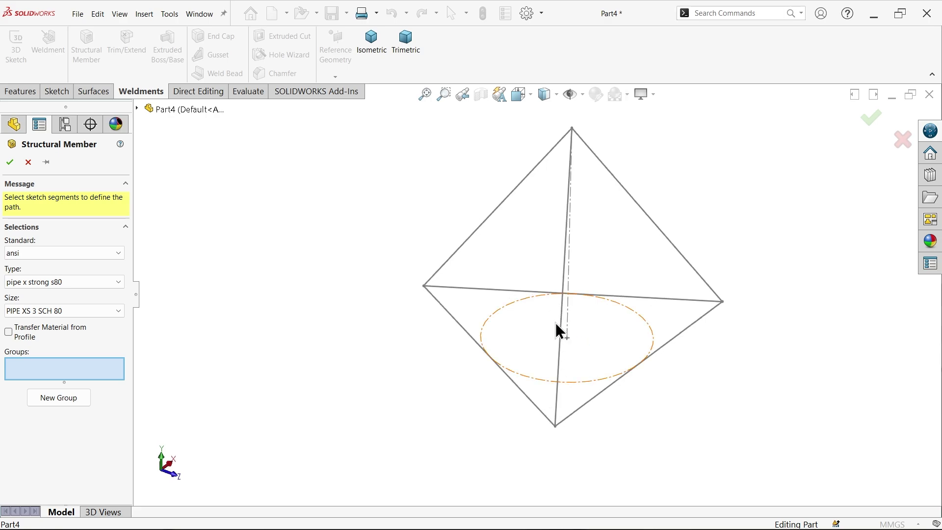
# Step: Add the upper-left, front vertical and lower-left edges to Group1 as pipe paths
pyautogui.click(491, 217)
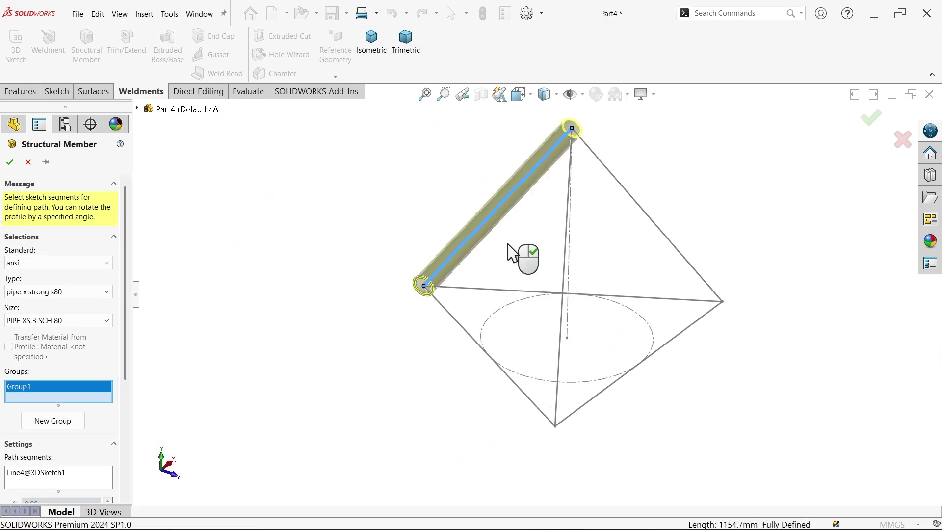
pyautogui.click(563, 338)
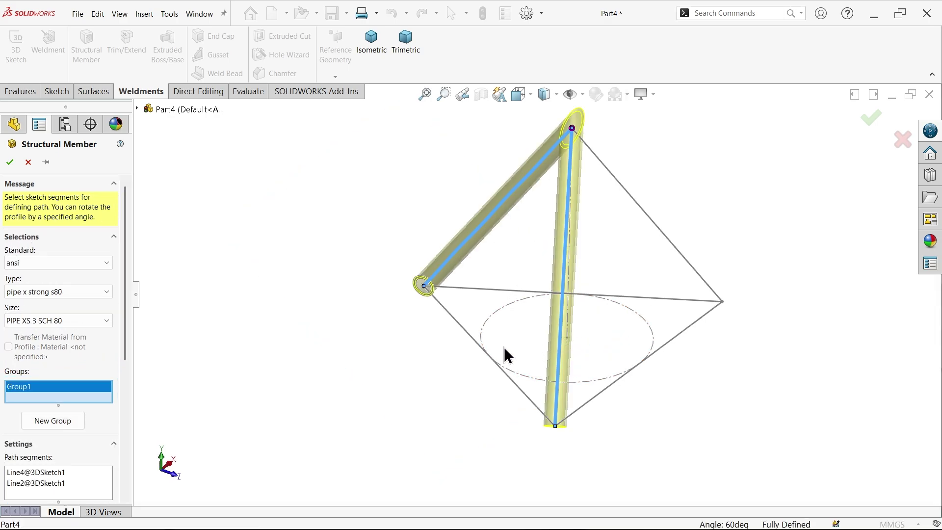
pyautogui.click(471, 344)
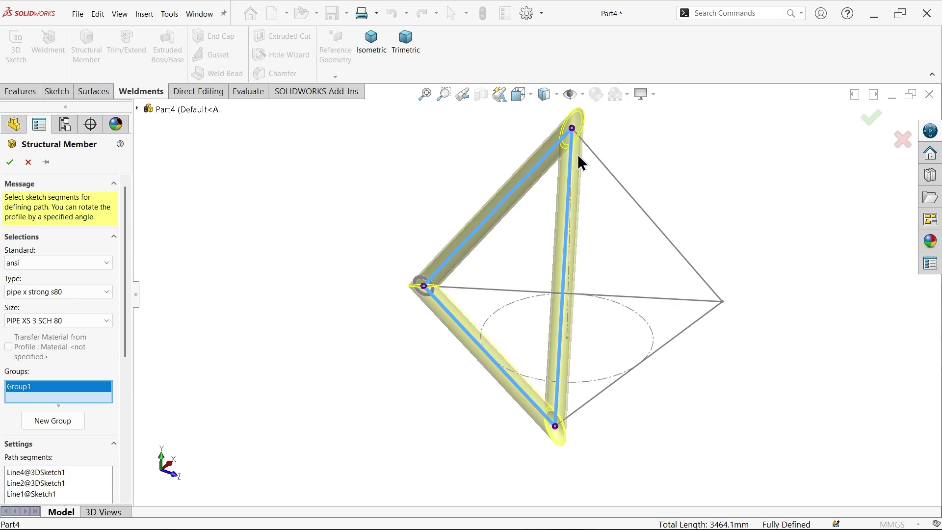
pyautogui.scroll(-5, 580, 162)
pyautogui.moveTo(580, 139); pyautogui.dragTo(705, 216, button='middle')
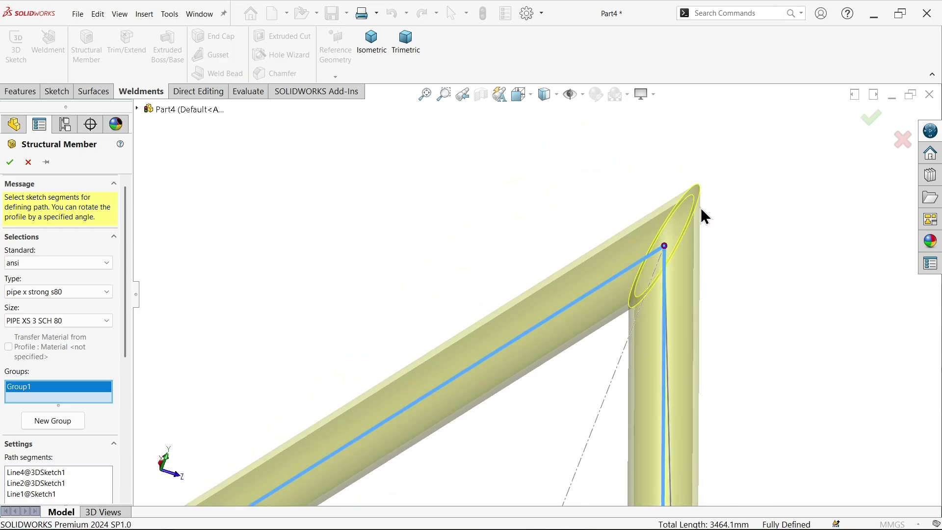
# Step: Set Group1's corner treatment to End Miter after trying the End Butt options
pyautogui.moveTo(124, 295); pyautogui.dragTo(120, 415)
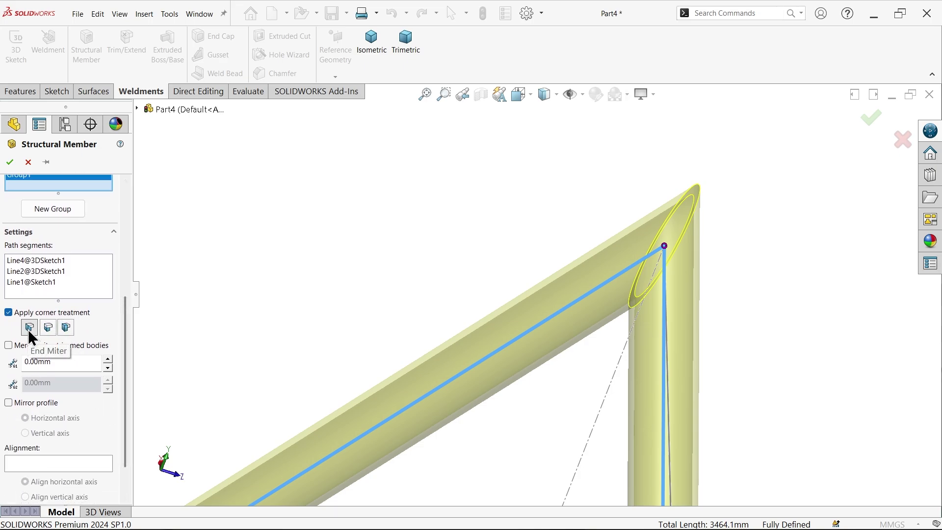
pyautogui.click(46, 329)
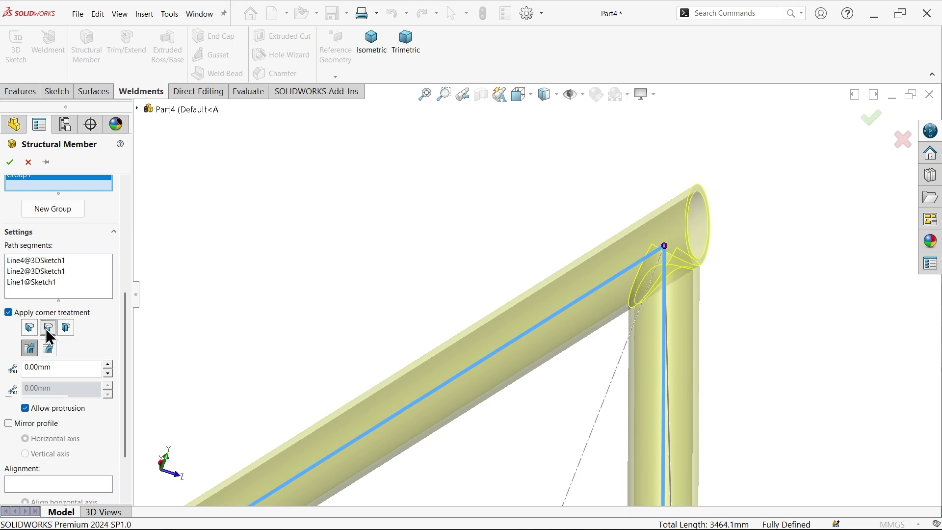
pyautogui.moveTo(388, 319); pyautogui.dragTo(359, 316, button='middle')
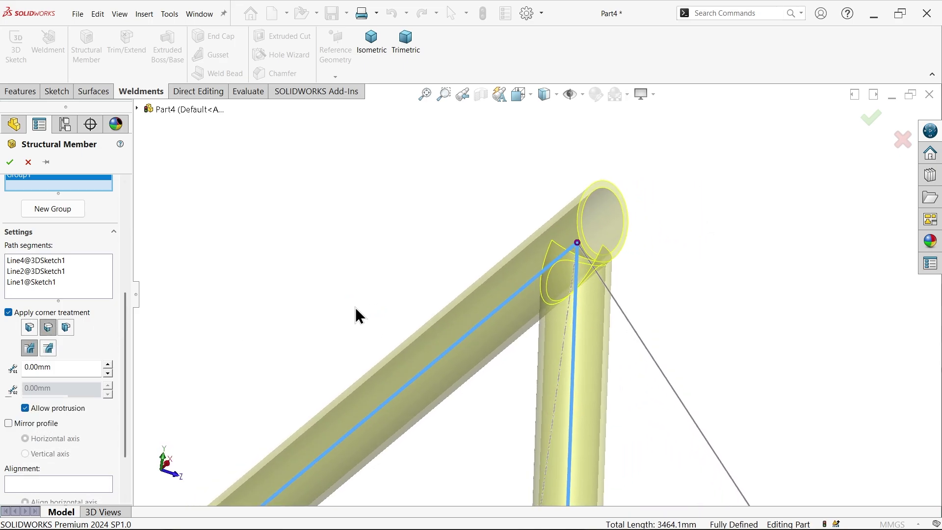
pyautogui.click(67, 332)
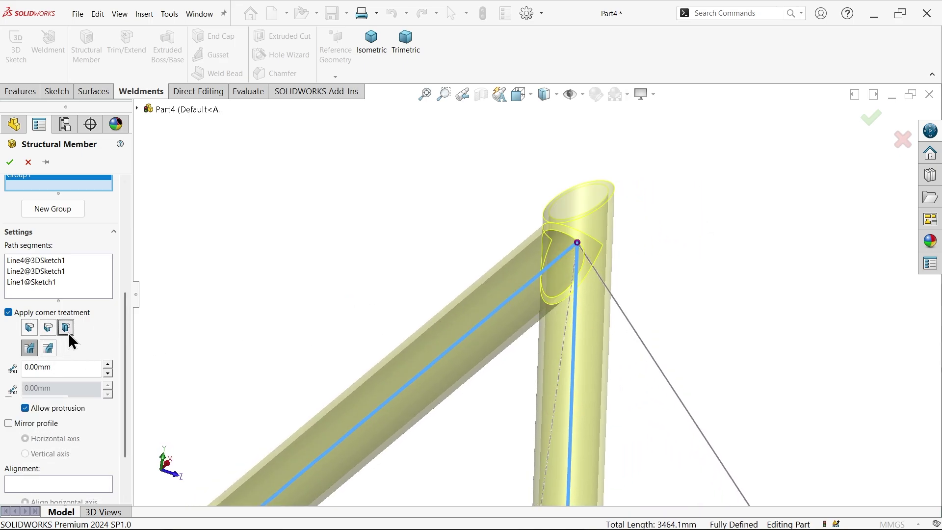
pyautogui.click(29, 327)
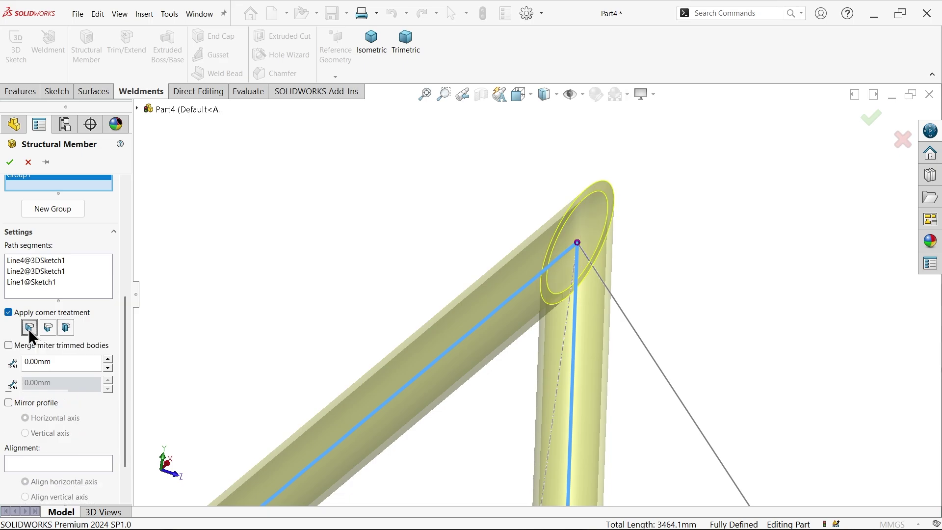
pyautogui.moveTo(122, 362); pyautogui.dragTo(138, 282)
# Step: Create Group2 from Line3@3DSketch1 and Line3@Sketch1, check the joints, then add Group3
pyautogui.click(52, 388)
pyautogui.scroll(6, 400, 302)
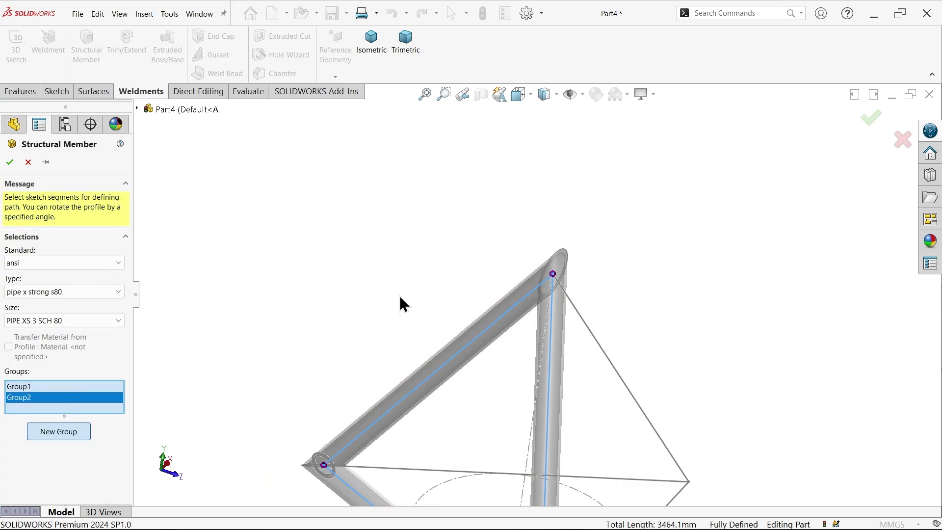
pyautogui.scroll(-6, 572, 350)
pyautogui.click(558, 309)
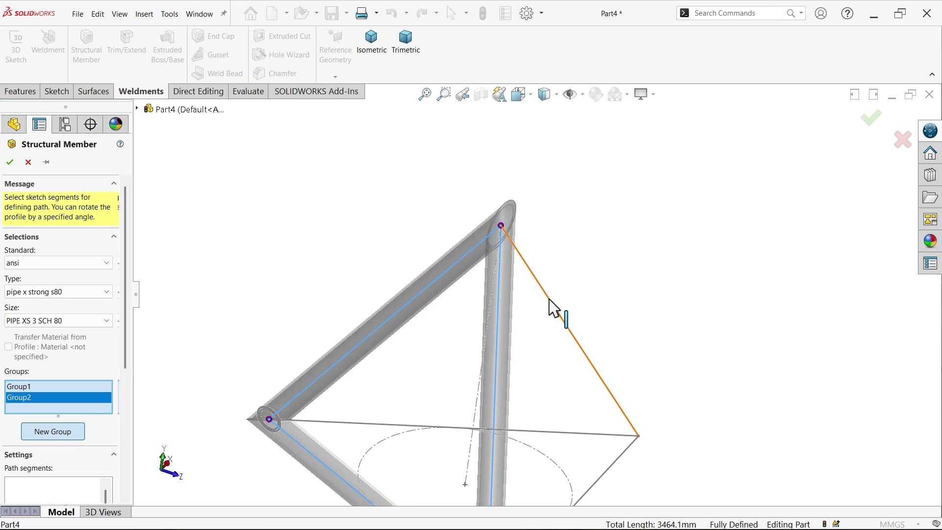
pyautogui.click(571, 434)
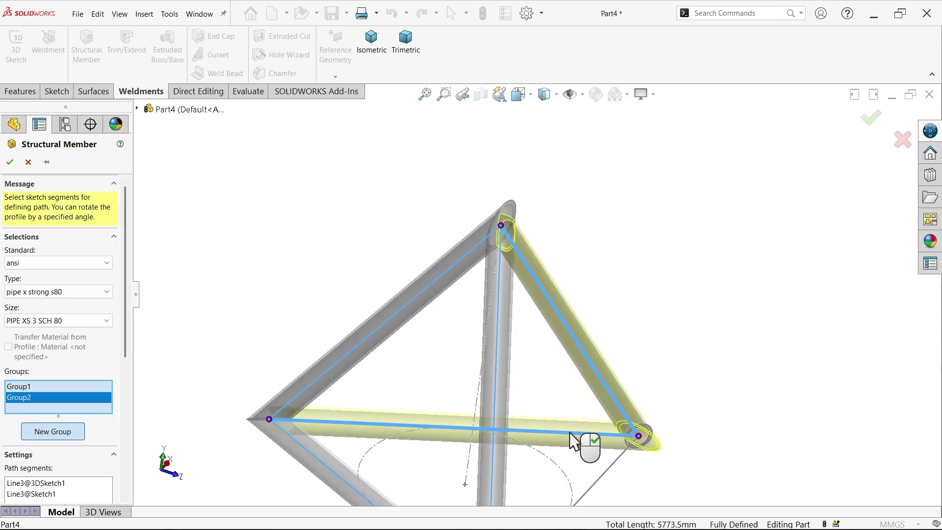
pyautogui.scroll(-1, 565, 292)
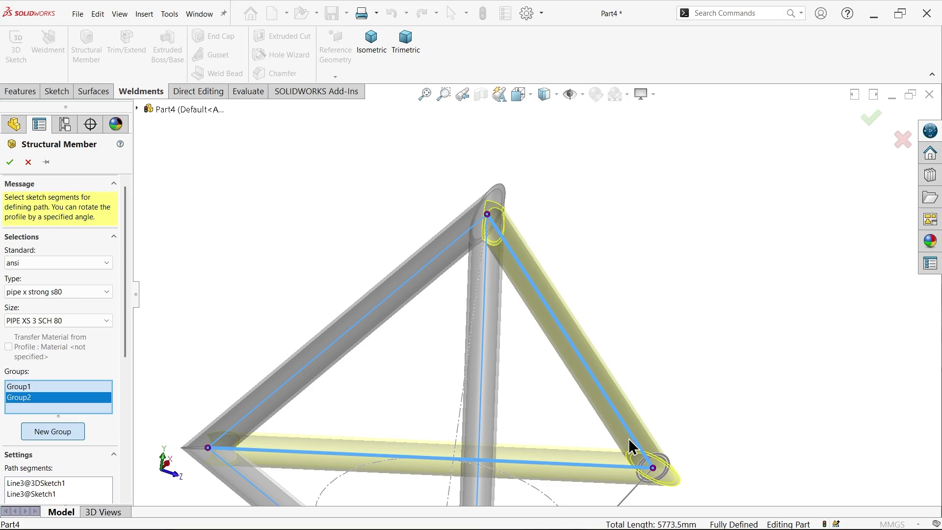
pyautogui.scroll(3, 641, 459)
pyautogui.scroll(-6, 638, 422)
pyautogui.moveTo(635, 391); pyautogui.dragTo(669, 325, button='middle')
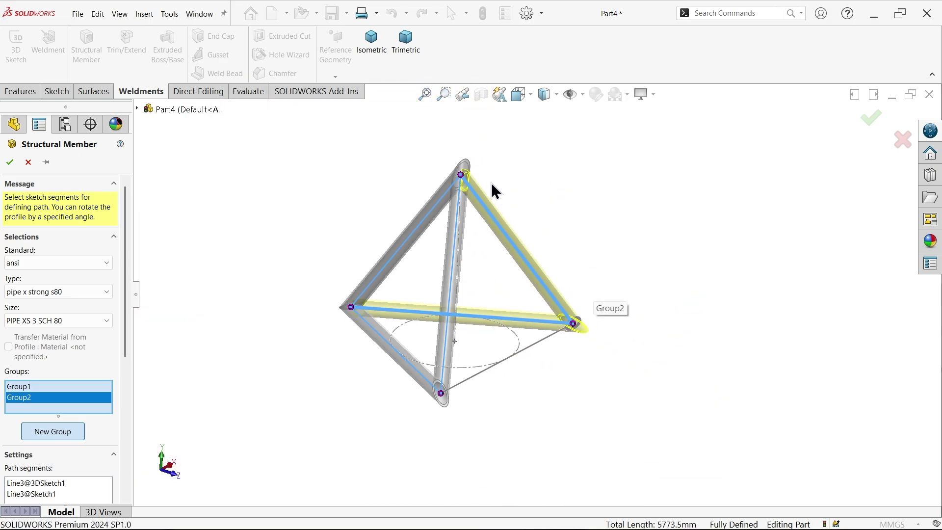
pyautogui.scroll(-5, 492, 189)
pyautogui.moveTo(481, 228); pyautogui.dragTo(439, 221, button='middle')
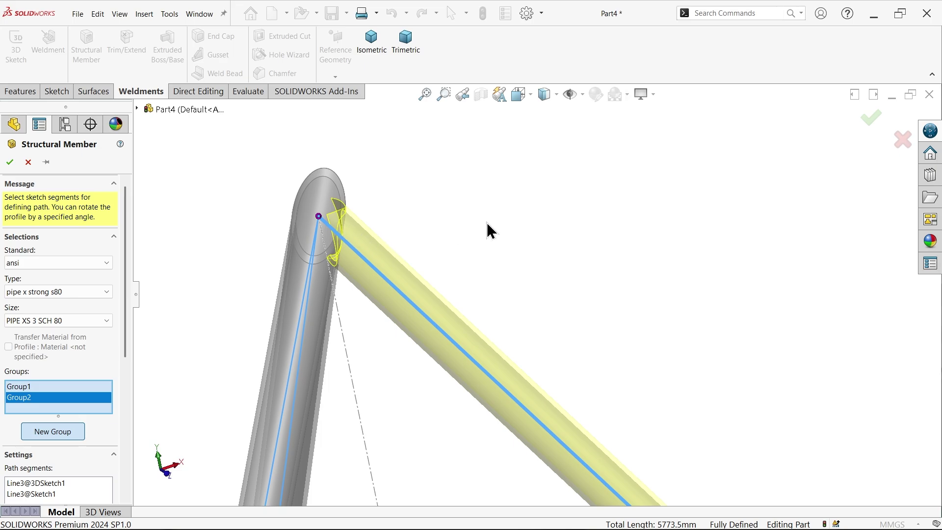
pyautogui.click(52, 431)
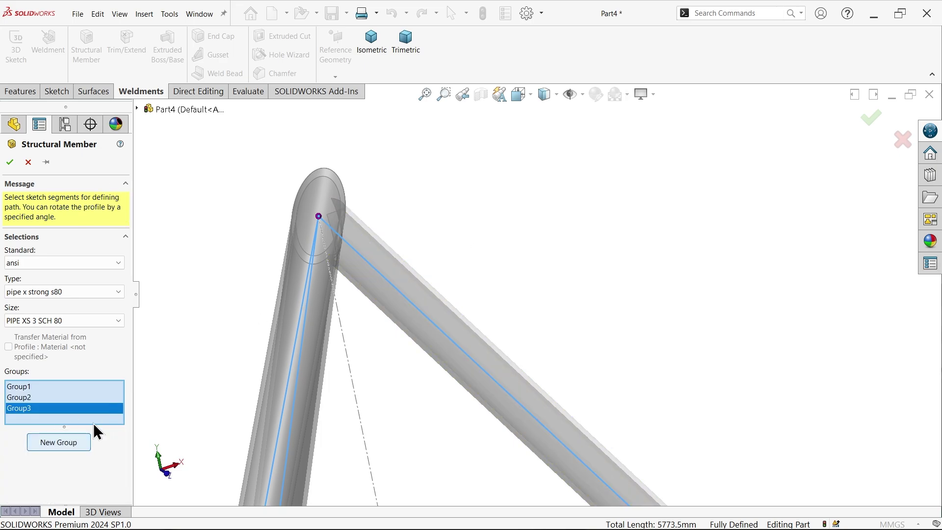
# Step: Add bottom edge Line2@Sketch1 to Group3 and inspect the vertices, totalling 6928.2 mm
pyautogui.scroll(5, 532, 389)
pyautogui.scroll(-4, 566, 429)
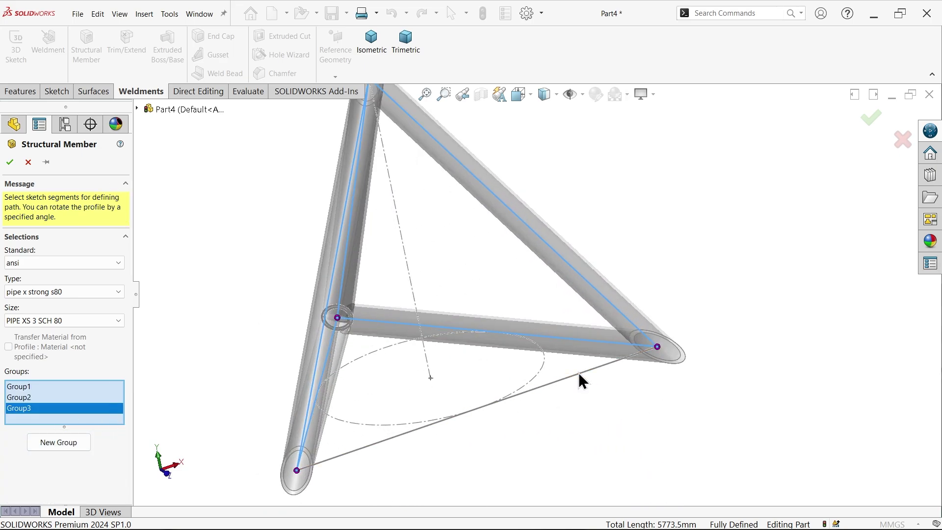
pyautogui.click(583, 374)
pyautogui.scroll(-4, 665, 364)
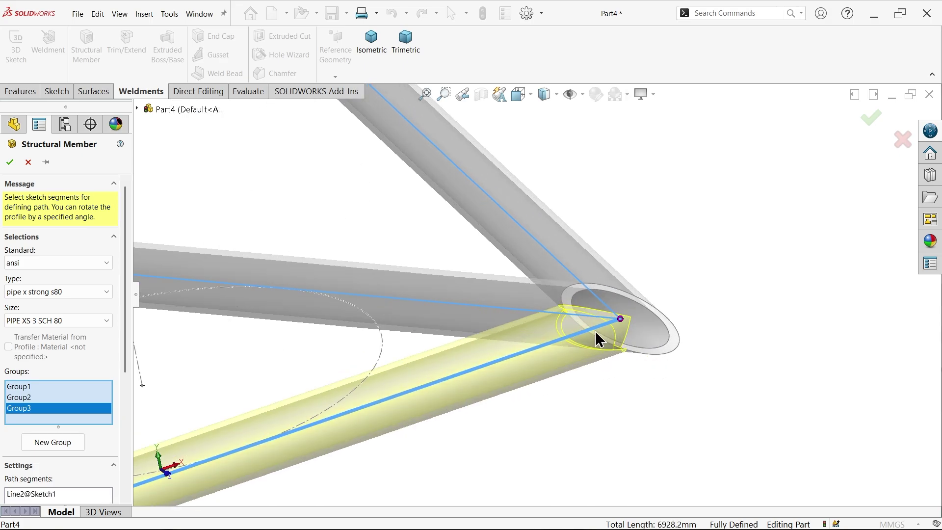
pyautogui.scroll(5, 347, 404)
pyautogui.scroll(-5, 389, 373)
pyautogui.moveTo(389, 372); pyautogui.dragTo(425, 381, button='middle')
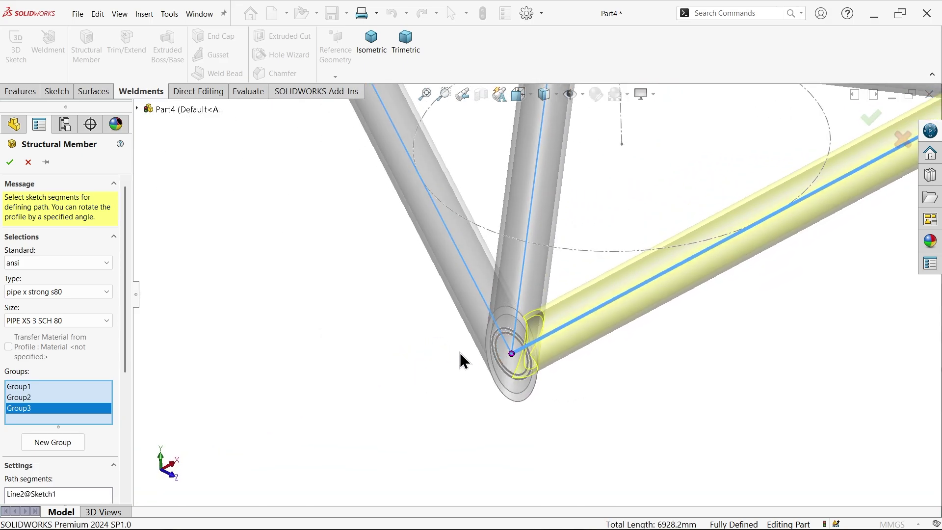
pyautogui.scroll(5, 627, 257)
pyautogui.scroll(-6, 581, 196)
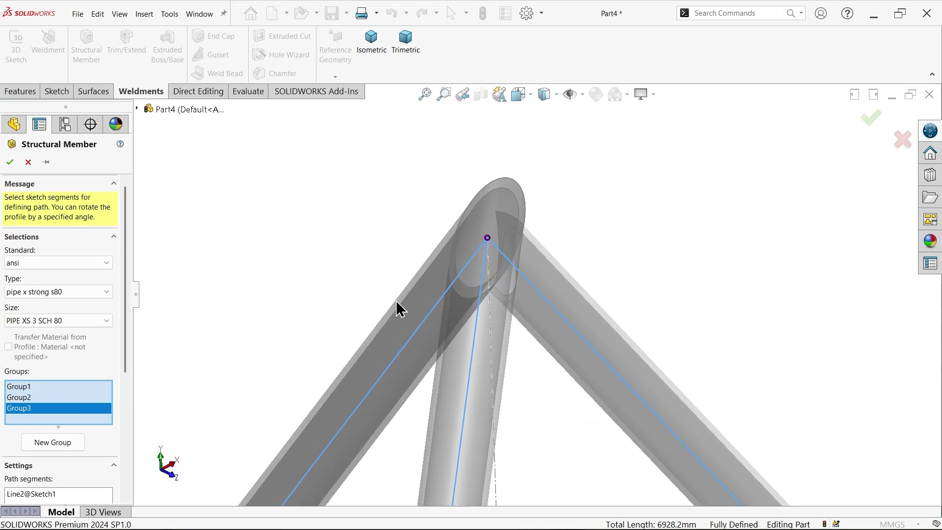
# Step: Set the top vertex corner treatment to End Miter after trying both butt variants
pyautogui.click(487, 240)
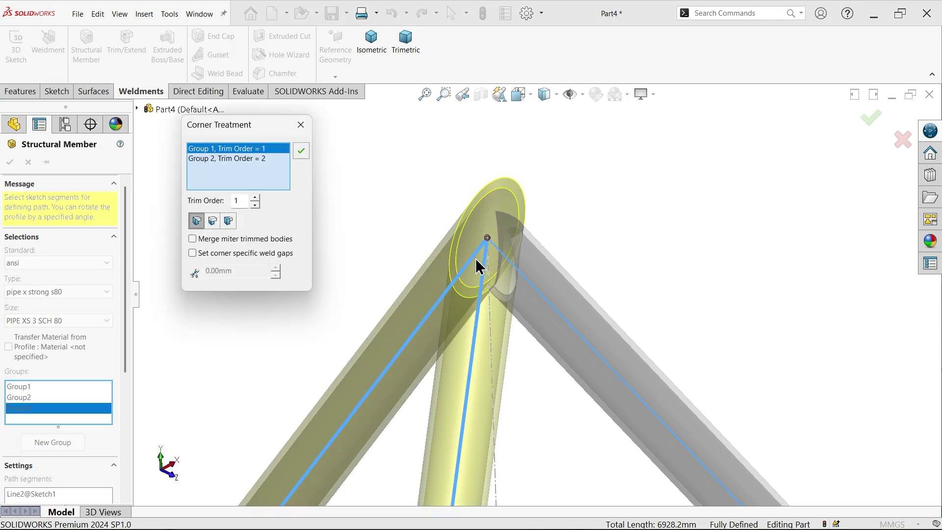
pyautogui.moveTo(582, 227); pyautogui.dragTo(583, 222, button='middle')
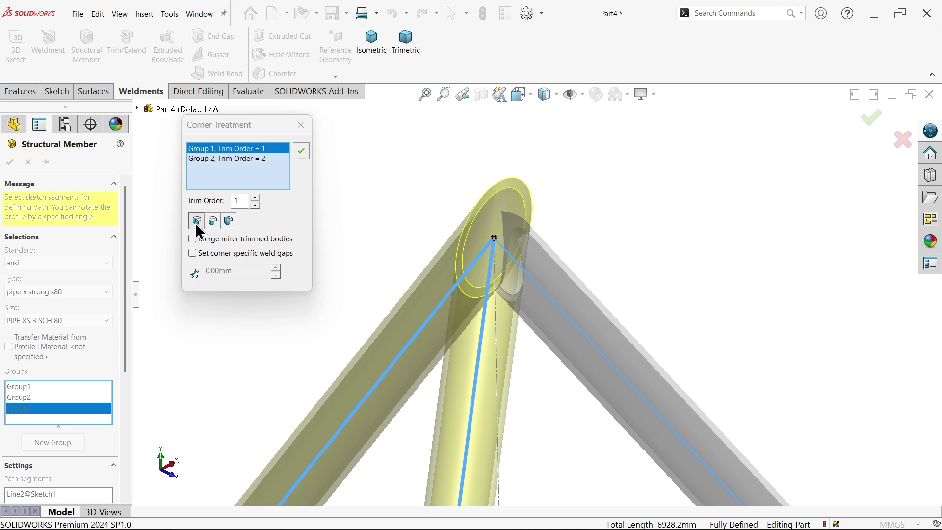
pyautogui.click(212, 222)
pyautogui.click(228, 222)
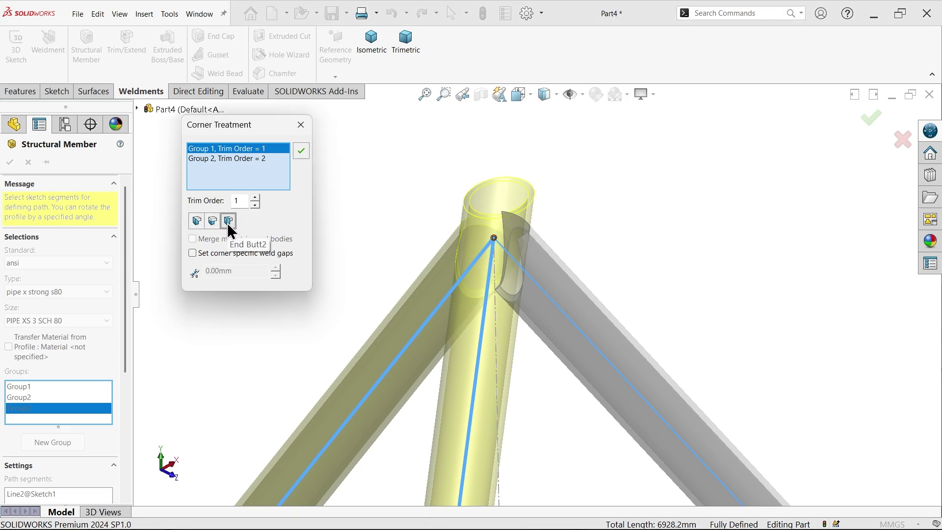
pyautogui.click(196, 224)
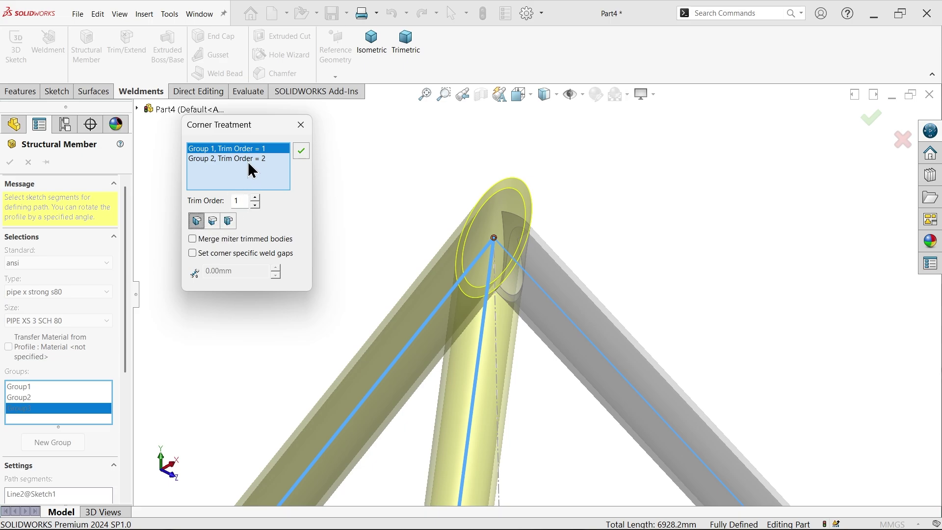
# Step: Give Group 2 trim order 1 to match Group 1 and confirm the corner settings
pyautogui.click(232, 160)
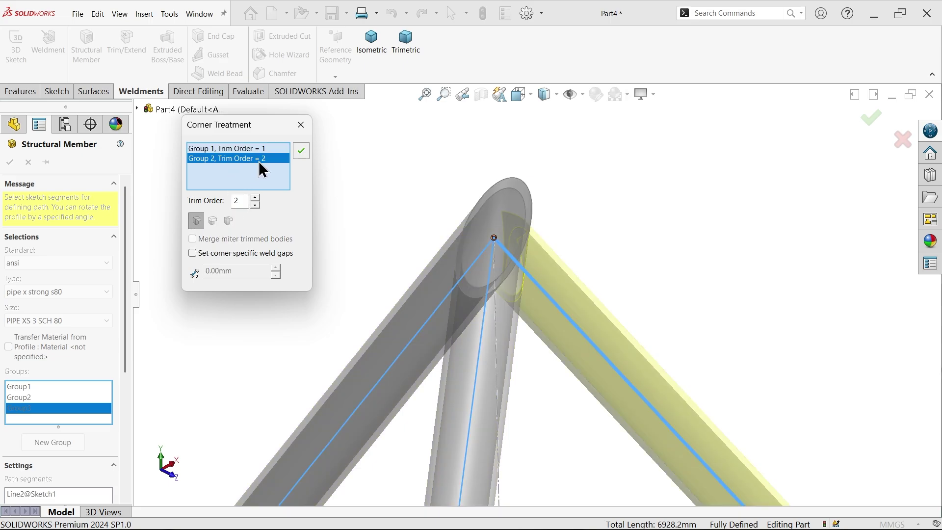
pyautogui.click(256, 205)
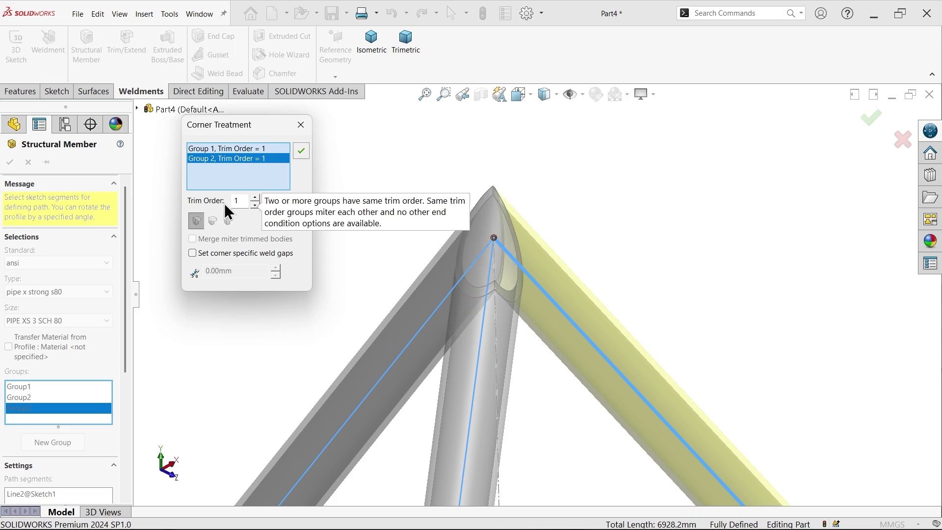
pyautogui.moveTo(530, 257)
pyautogui.mouseDown(button='middle')
pyautogui.moveTo(494, 247)
pyautogui.moveTo(528, 265)
pyautogui.mouseUp(button='middle')
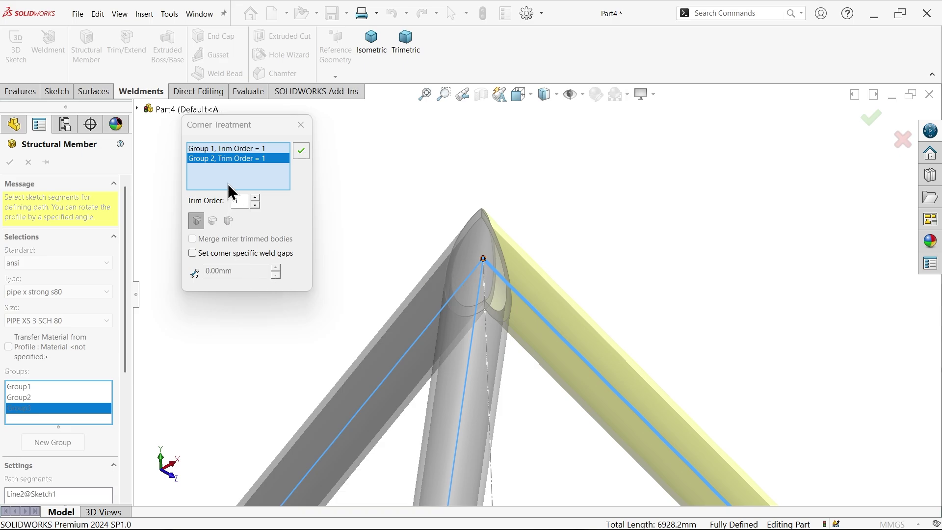
pyautogui.click(301, 151)
pyautogui.moveTo(519, 271)
pyautogui.mouseDown(button='middle')
pyautogui.moveTo(488, 264)
pyautogui.moveTo(506, 270)
pyautogui.mouseUp(button='middle')
# Step: At the lower-left corner, set Group 2's trim order to 1 so the pipes miter
pyautogui.scroll(5, 501, 273)
pyautogui.scroll(-8, 470, 387)
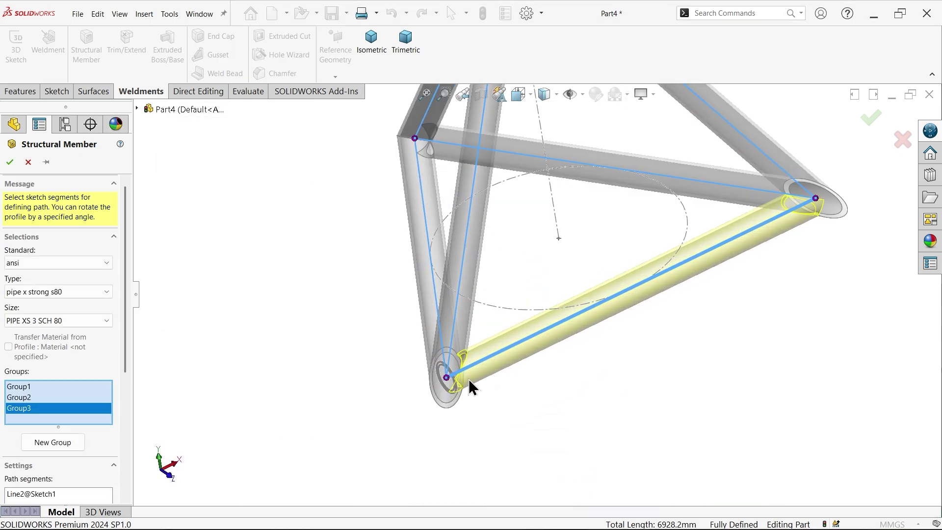
pyautogui.scroll(-3, 468, 386)
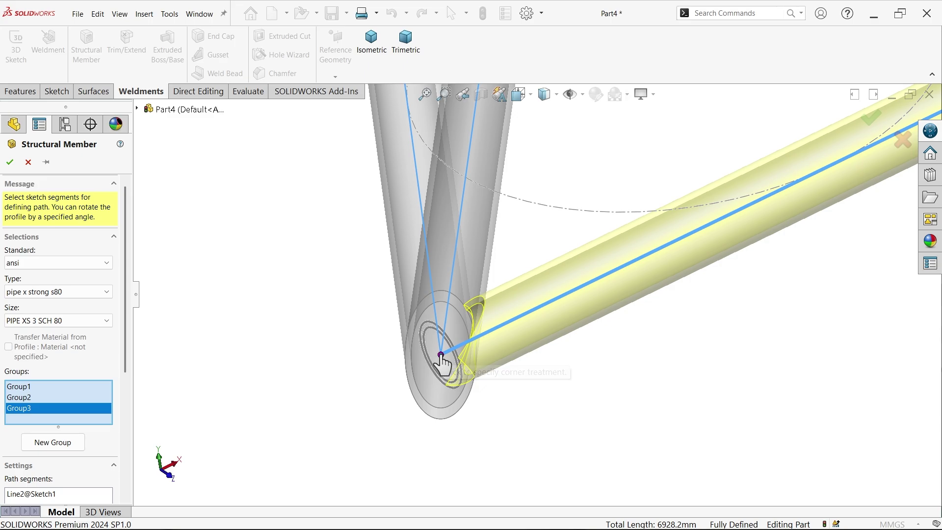
pyautogui.click(442, 355)
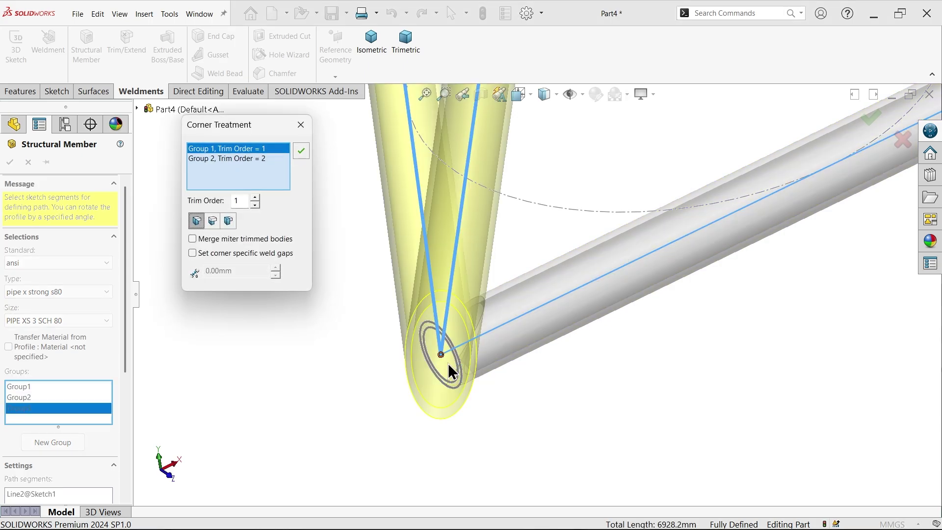
pyautogui.click(252, 159)
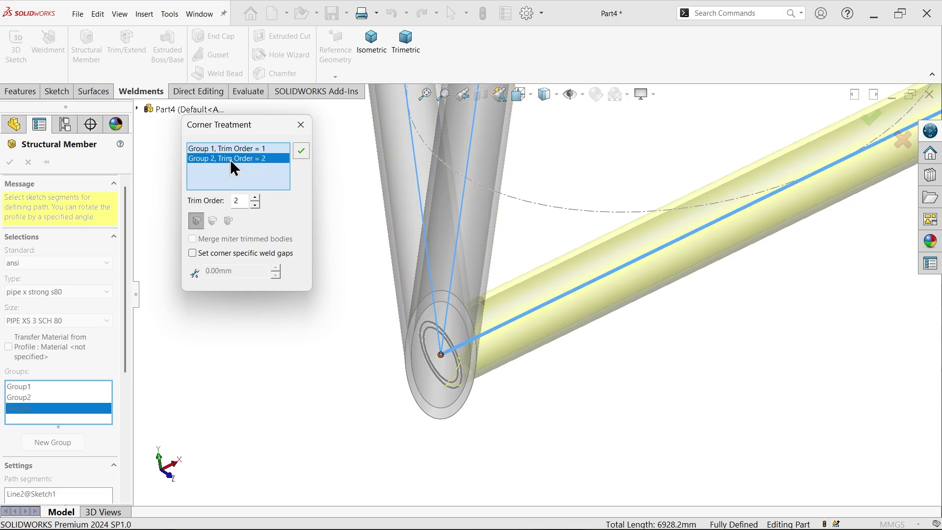
pyautogui.click(256, 198)
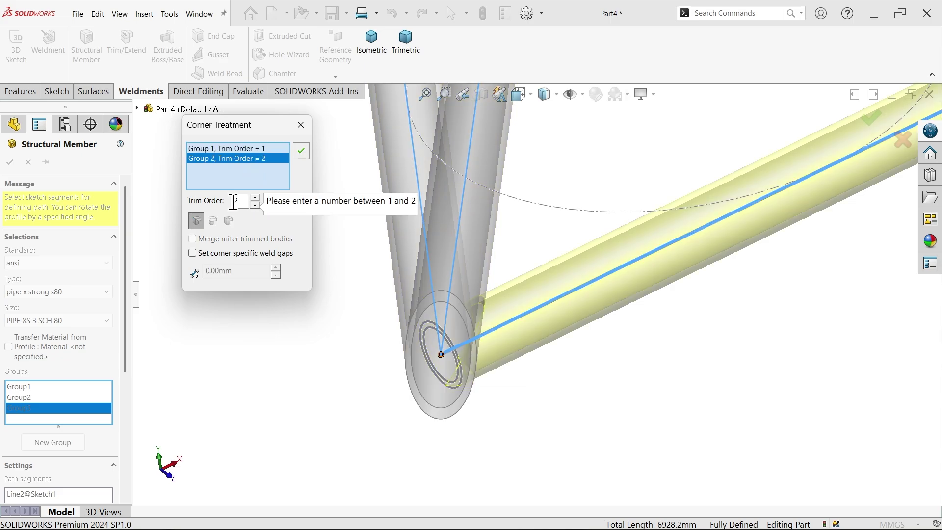
pyautogui.click(256, 206)
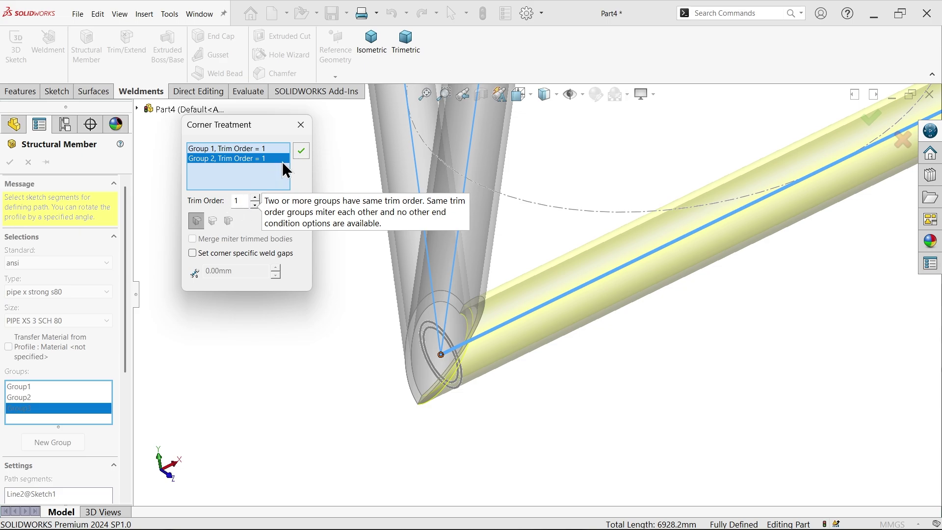
pyautogui.click(303, 158)
# Step: Give Group 2 trim order 1 at the right vertex, matching Group 1
pyautogui.moveTo(525, 314)
pyautogui.mouseDown(button='middle')
pyautogui.moveTo(542, 274)
pyautogui.moveTo(530, 314)
pyautogui.mouseUp(button='middle')
pyautogui.scroll(5, 515, 314)
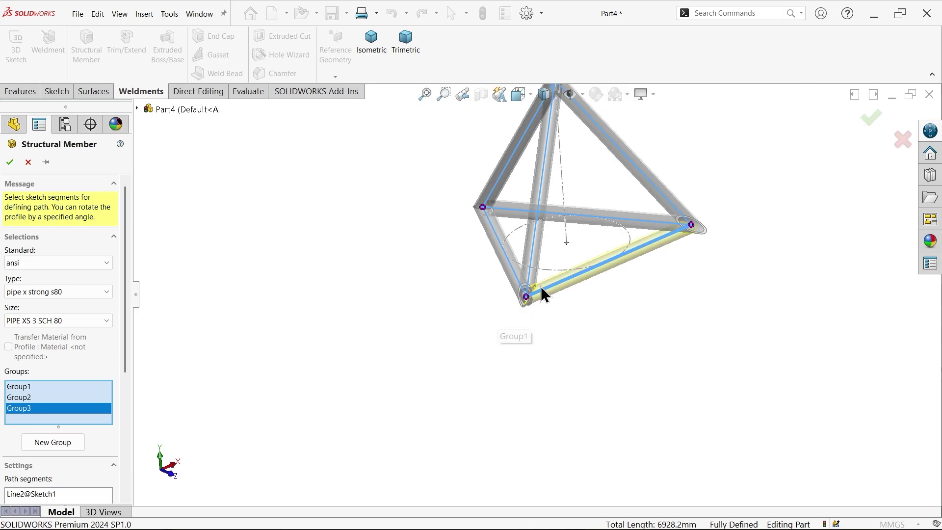
pyautogui.scroll(-3, 694, 238)
pyautogui.scroll(-2, 499, 246)
pyautogui.scroll(-3, 441, 240)
pyautogui.scroll(3, 711, 274)
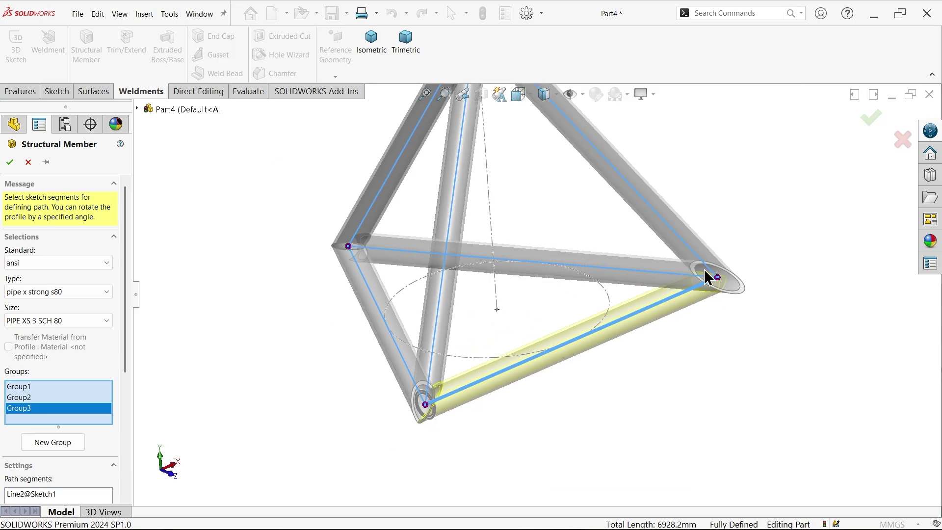
pyautogui.scroll(-4, 669, 294)
pyautogui.click(659, 296)
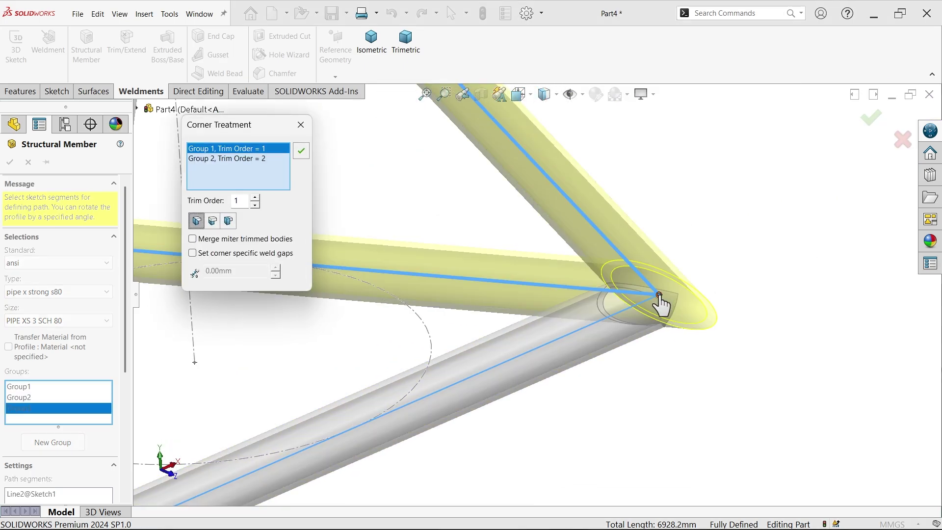
pyautogui.click(263, 159)
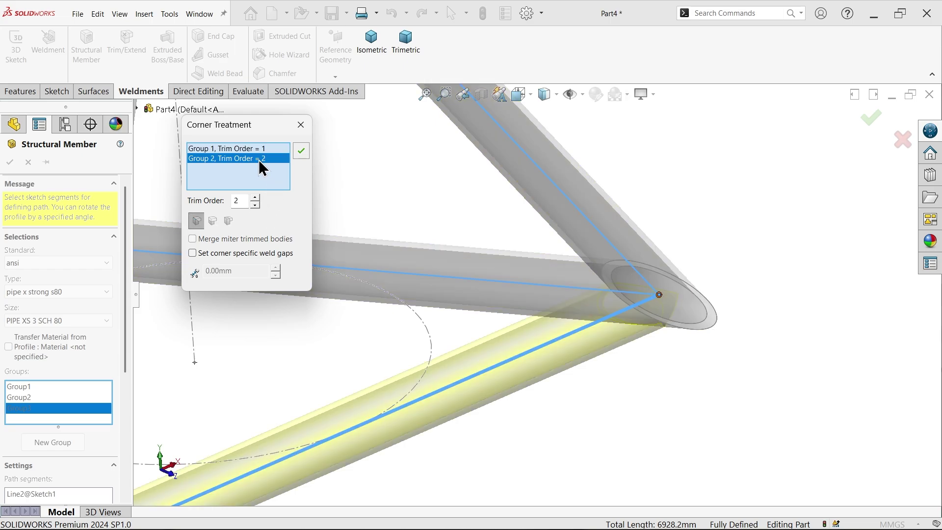
pyautogui.click(256, 206)
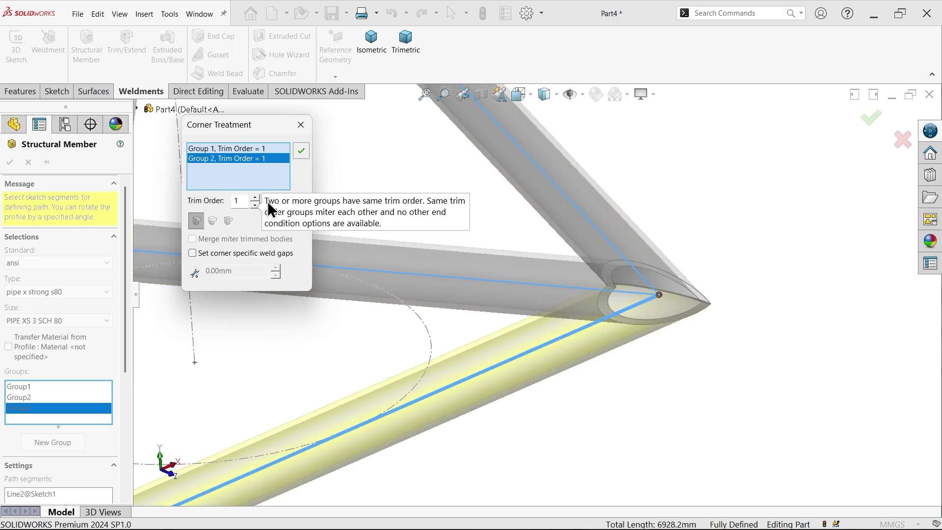
pyautogui.click(301, 151)
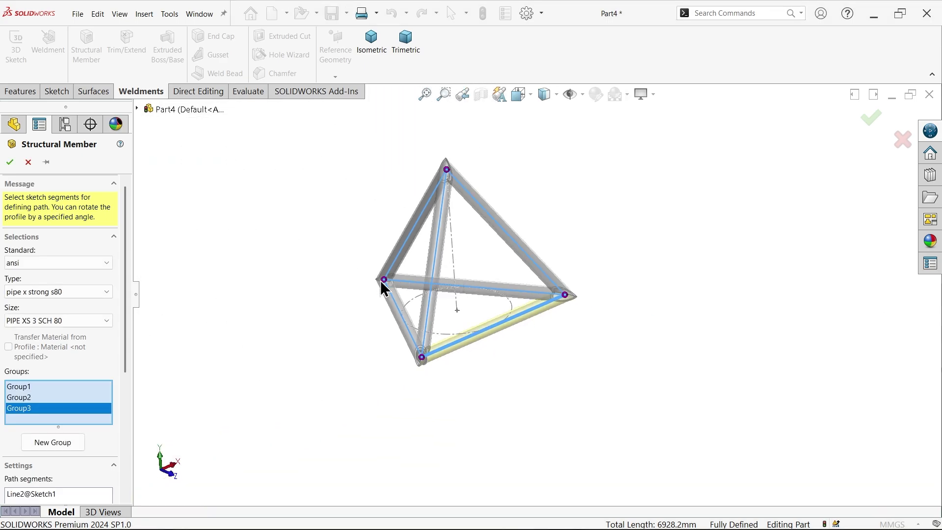
# Step: Set Group 2's trim order to 1 at the bottom corner for a mitered joint
pyautogui.moveTo(491, 366); pyautogui.dragTo(372, 275, button='middle')
pyautogui.scroll(-5, 414, 300)
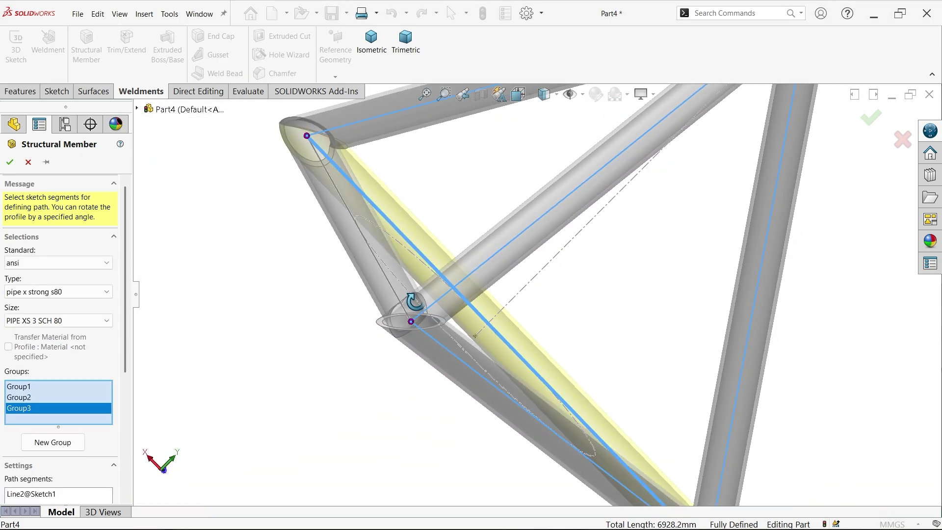
pyautogui.moveTo(459, 338); pyautogui.dragTo(391, 379, button='middle')
pyautogui.scroll(-5, 392, 354)
pyautogui.scroll(-3, 505, 330)
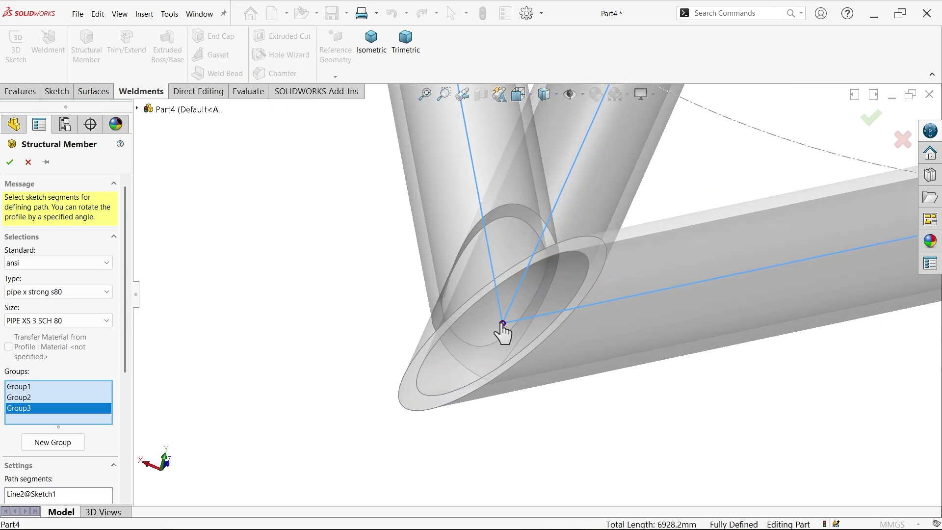
pyautogui.click(503, 325)
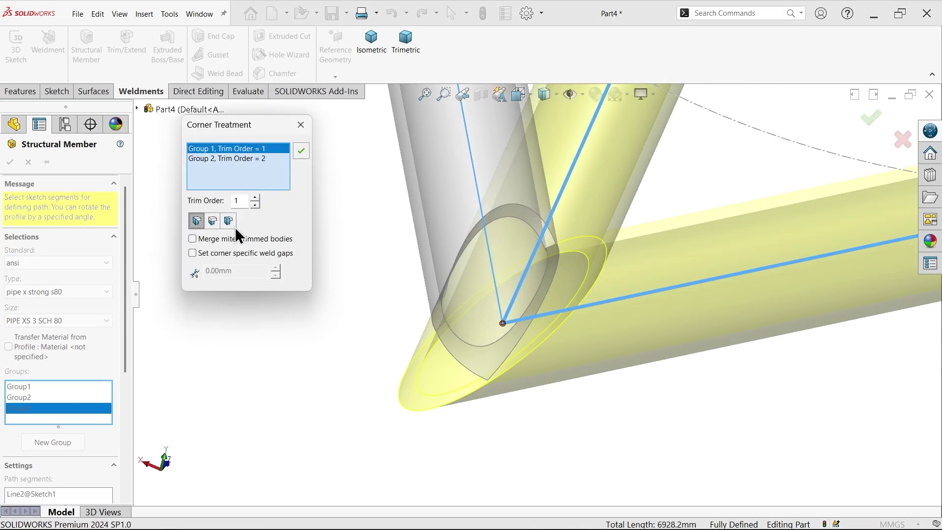
pyautogui.click(240, 159)
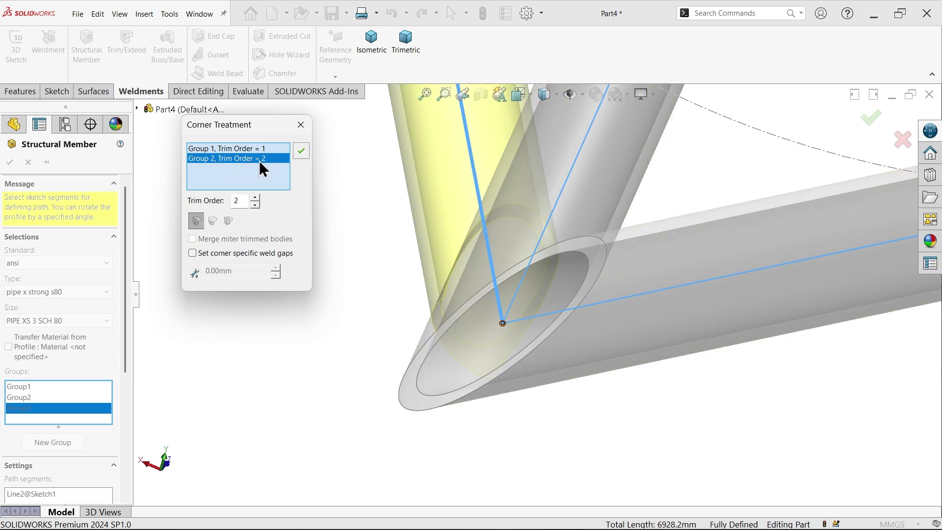
pyautogui.click(255, 206)
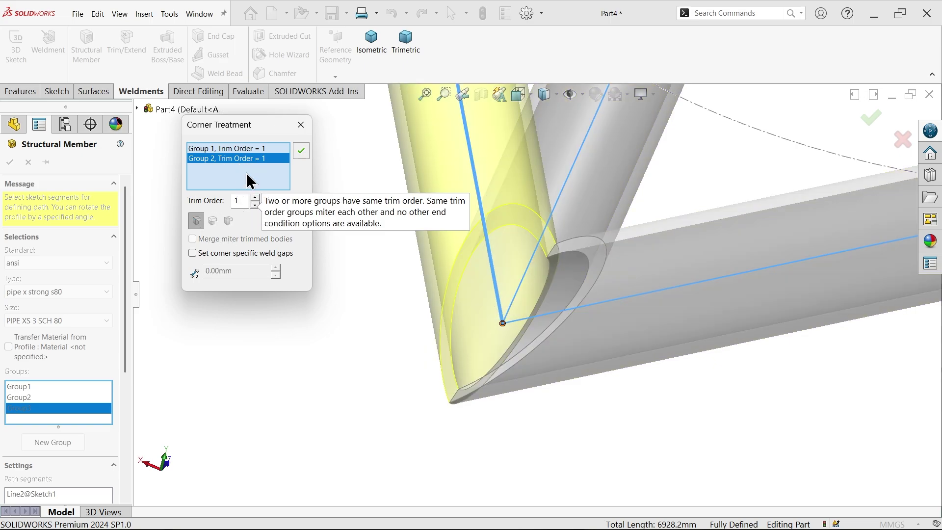
pyautogui.click(301, 151)
# Step: Accept the Structural Member feature, creating the Pipe x strong s80 frame
pyautogui.click(10, 162)
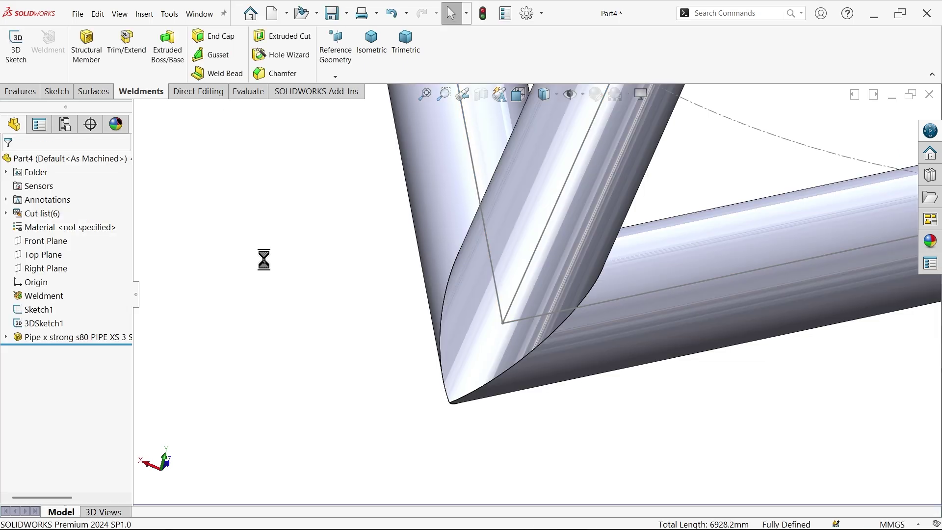
pyautogui.scroll(5, 459, 305)
pyautogui.scroll(-3, 621, 169)
pyautogui.moveTo(595, 180); pyautogui.dragTo(565, 262, button='middle')
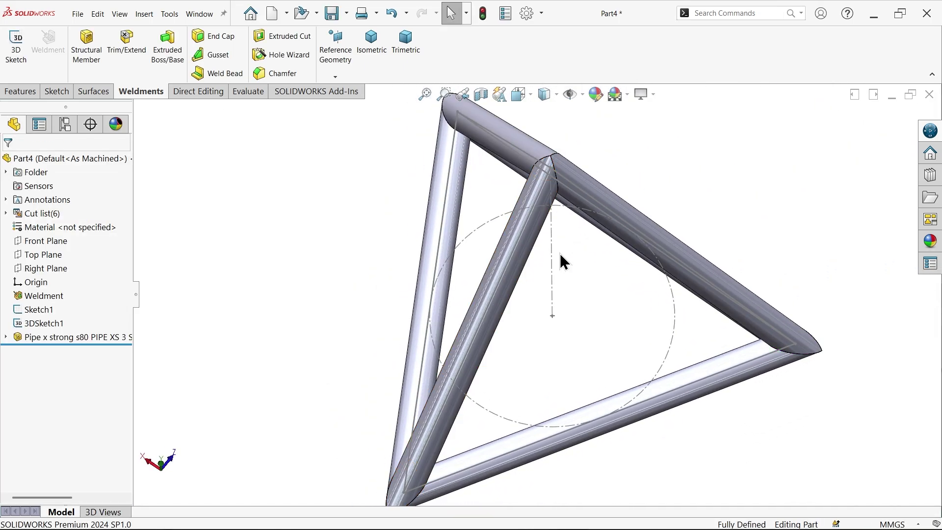
# Step: View the frame normal to the Top Plane, then orbit to inspect the pipe joints
pyautogui.click(46, 256)
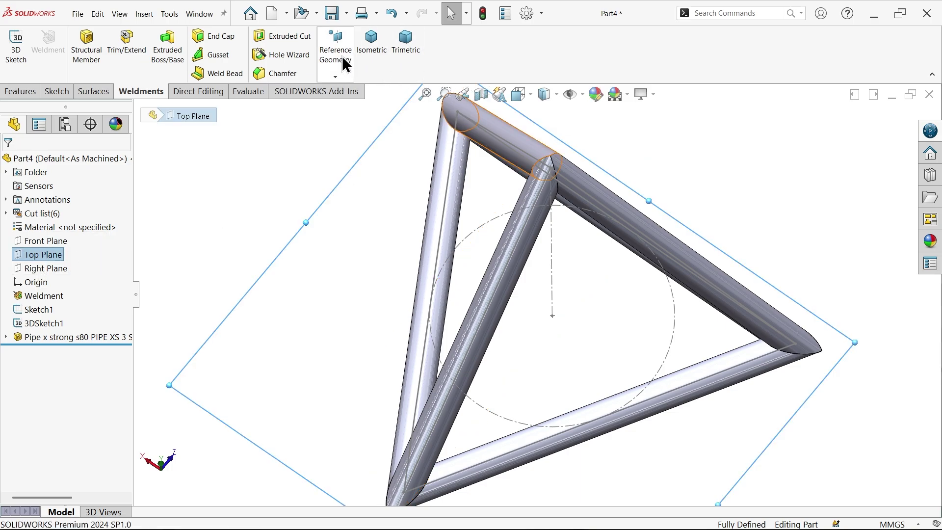
pyautogui.click(34, 95)
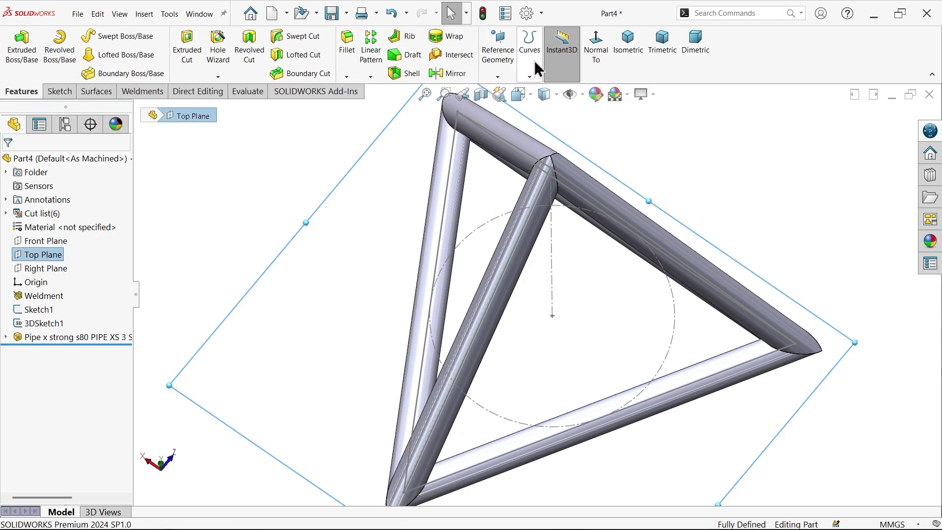
pyautogui.click(597, 49)
pyautogui.scroll(-6, 543, 375)
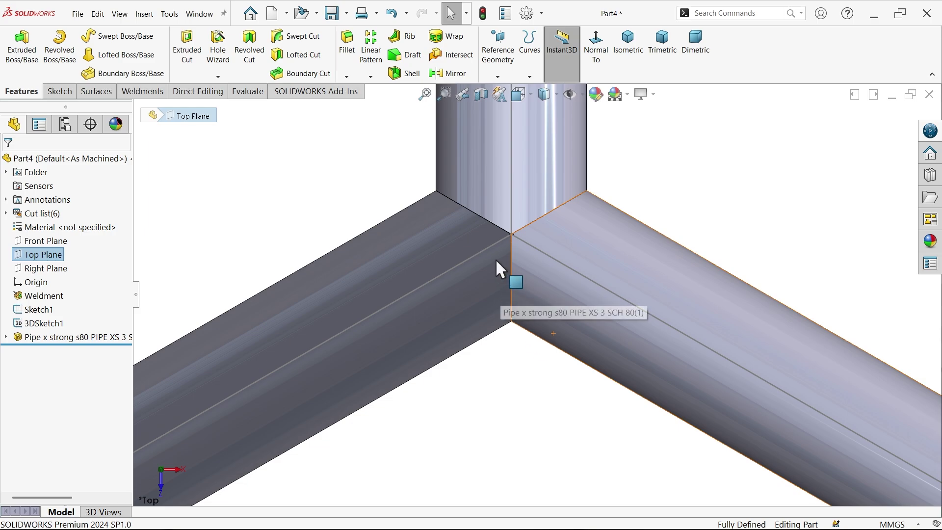
pyautogui.scroll(6, 511, 258)
pyautogui.moveTo(581, 357); pyautogui.dragTo(491, 260, button='middle')
pyautogui.scroll(-5, 602, 360)
pyautogui.moveTo(603, 360); pyautogui.dragTo(605, 297, button='middle')
pyautogui.scroll(6, 496, 316)
pyautogui.moveTo(439, 376); pyautogui.dragTo(505, 294, button='middle')
pyautogui.scroll(-5, 433, 339)
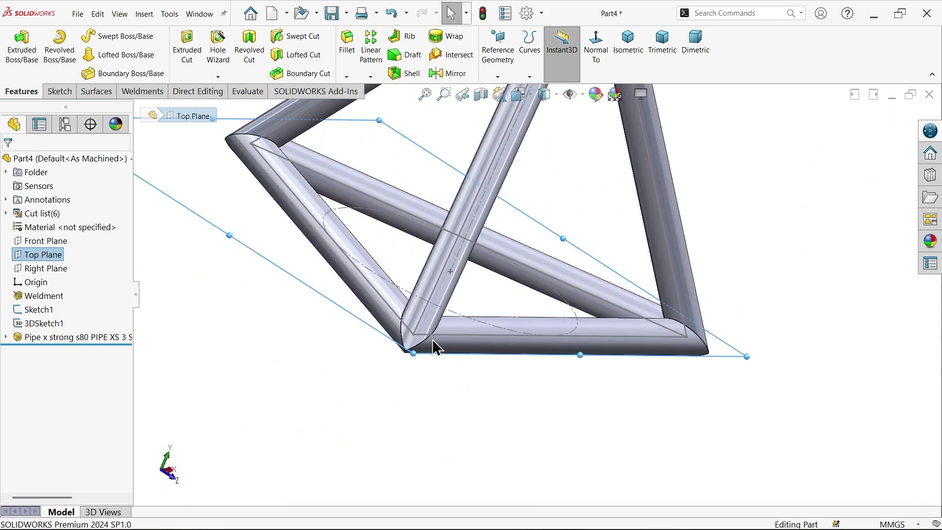
pyautogui.scroll(-3, 432, 344)
pyautogui.moveTo(430, 346)
pyautogui.mouseDown(button='middle')
pyautogui.moveTo(417, 334)
pyautogui.moveTo(447, 294)
pyautogui.moveTo(446, 278)
pyautogui.moveTo(411, 341)
pyautogui.moveTo(419, 344)
pyautogui.mouseUp(button='middle')
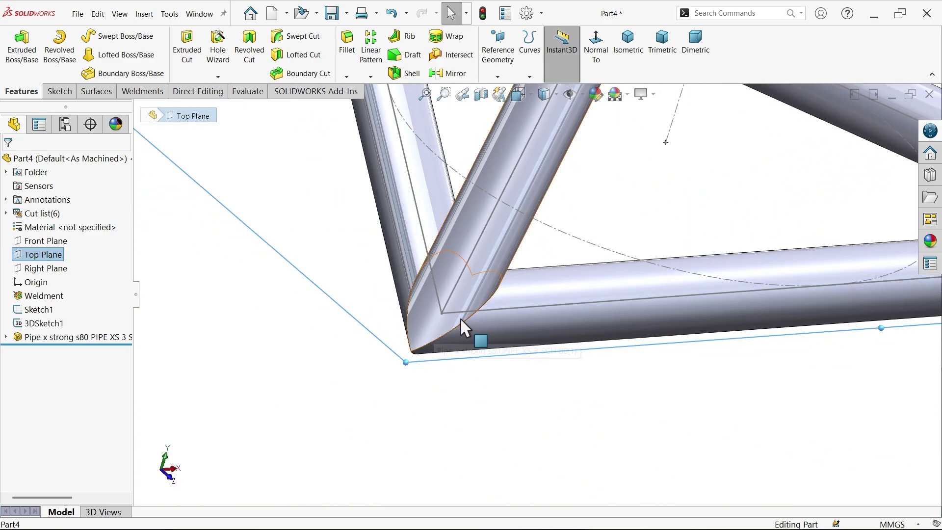
# Step: Hide the Sketch1 and 3DSketch1 guide lines and check the mitred joints in isometric view
pyautogui.click(493, 312)
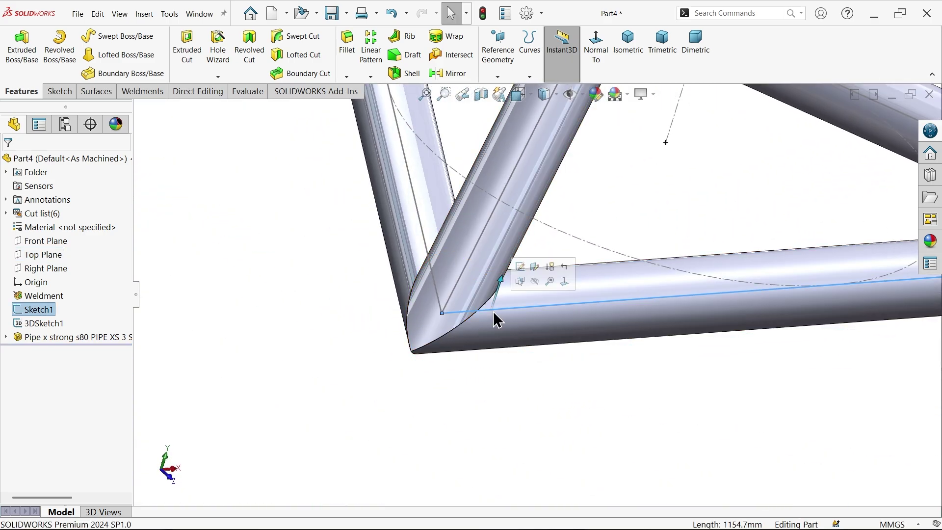
pyautogui.click(534, 282)
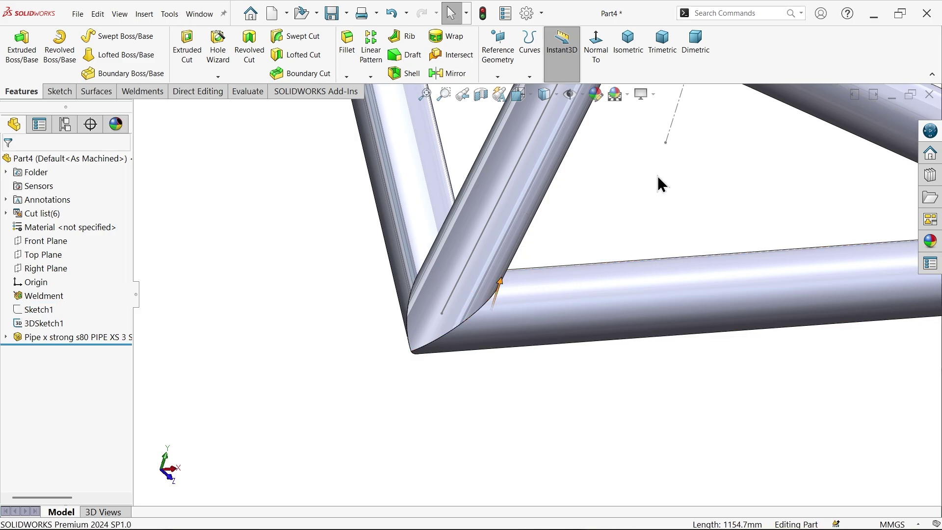
pyautogui.click(670, 130)
pyautogui.click(717, 106)
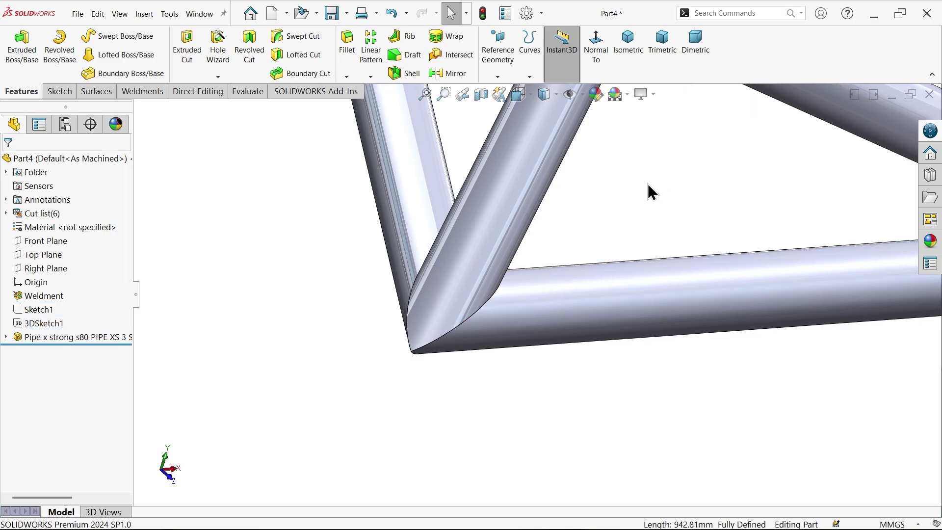
pyautogui.scroll(5, 596, 252)
pyautogui.moveTo(595, 252); pyautogui.dragTo(524, 228, button='middle')
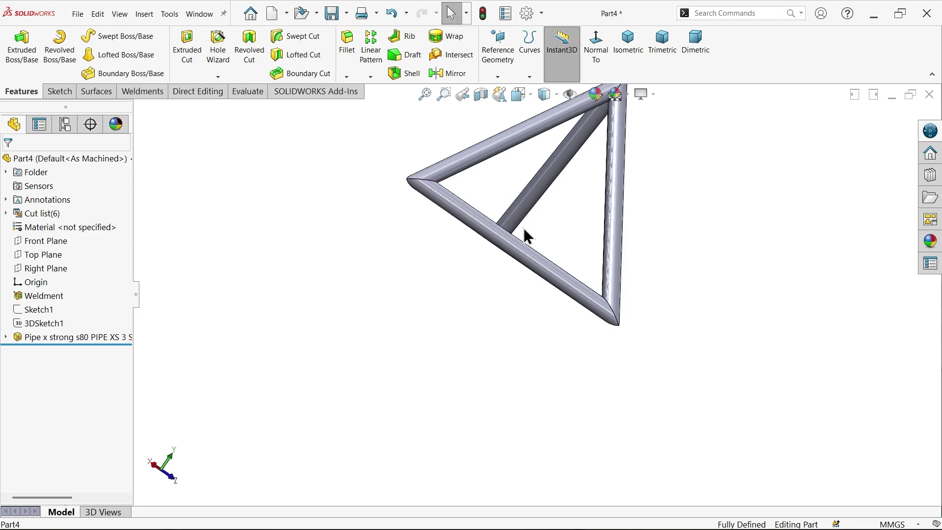
pyautogui.scroll(-5, 448, 211)
pyautogui.moveTo(448, 211); pyautogui.dragTo(591, 195, button='middle')
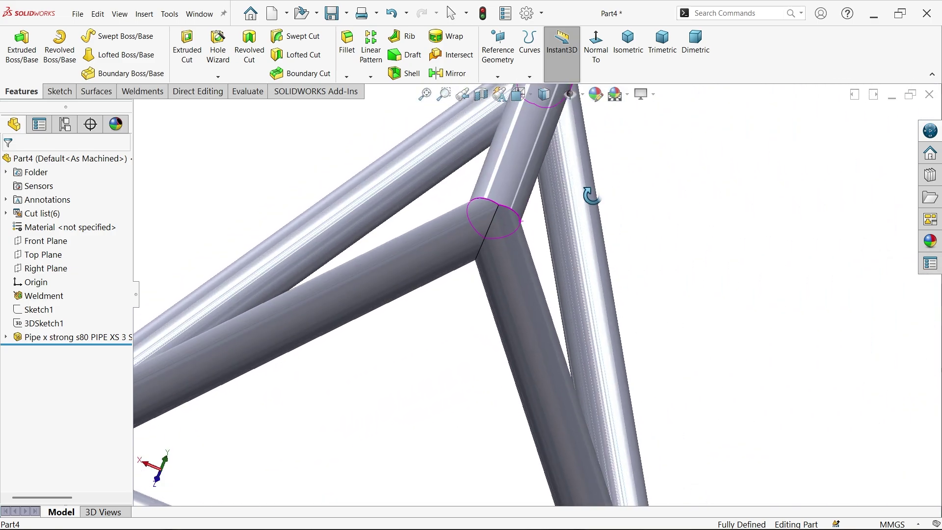
pyautogui.scroll(3, 591, 196)
pyautogui.moveTo(582, 238); pyautogui.dragTo(549, 280, button='middle')
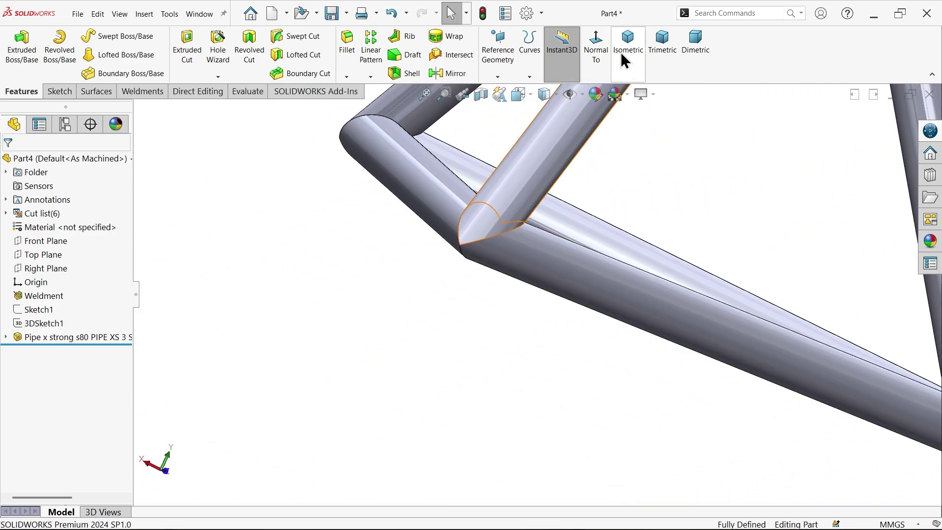
pyautogui.click(622, 55)
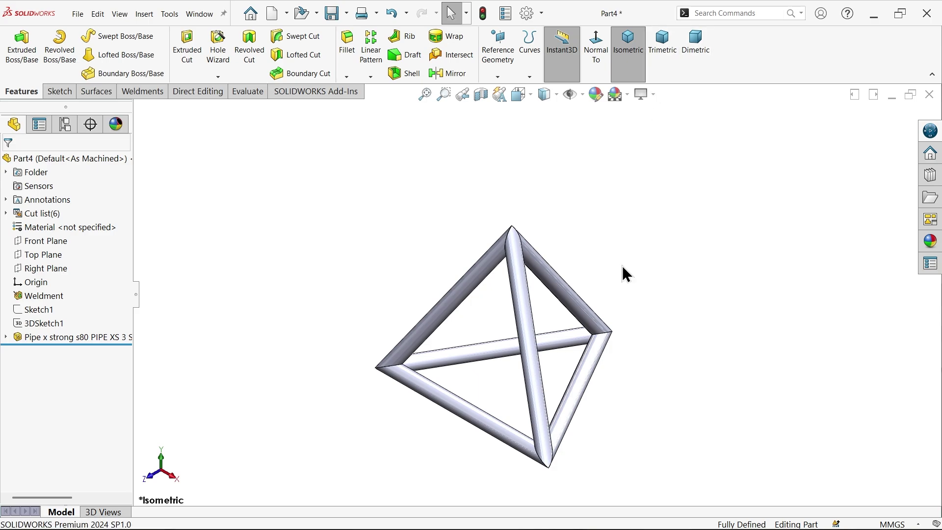
# Step: Colour the whole tetrahedron frame cyan with Edit Appearance
pyautogui.scroll(-2, 568, 391)
pyautogui.scroll(2, 564, 391)
pyautogui.moveTo(564, 391); pyautogui.dragTo(545, 290, button='middle')
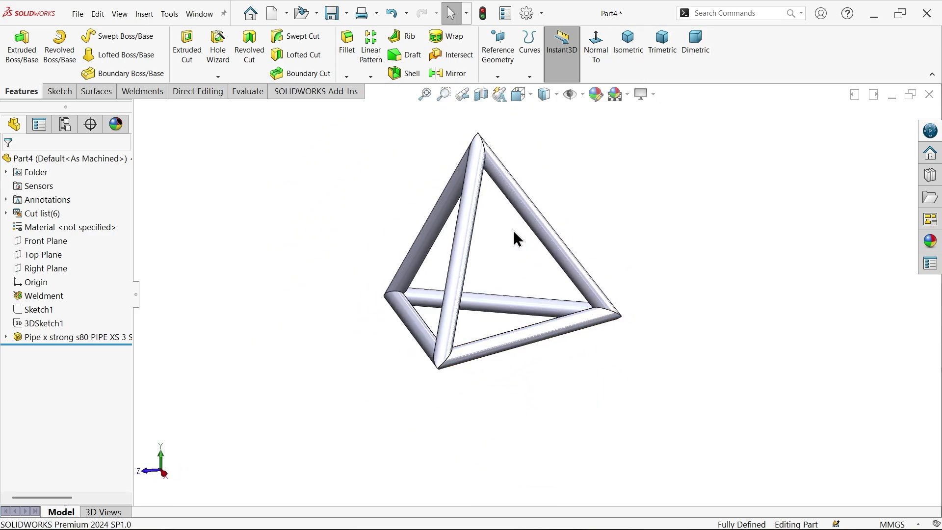
pyautogui.scroll(-2, 522, 212)
pyautogui.click(596, 94)
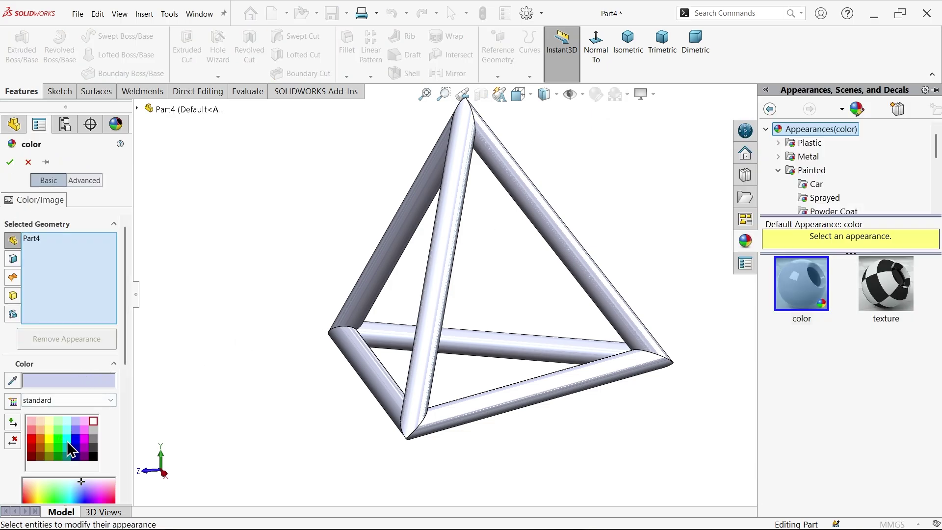
pyautogui.click(68, 440)
pyautogui.click(10, 162)
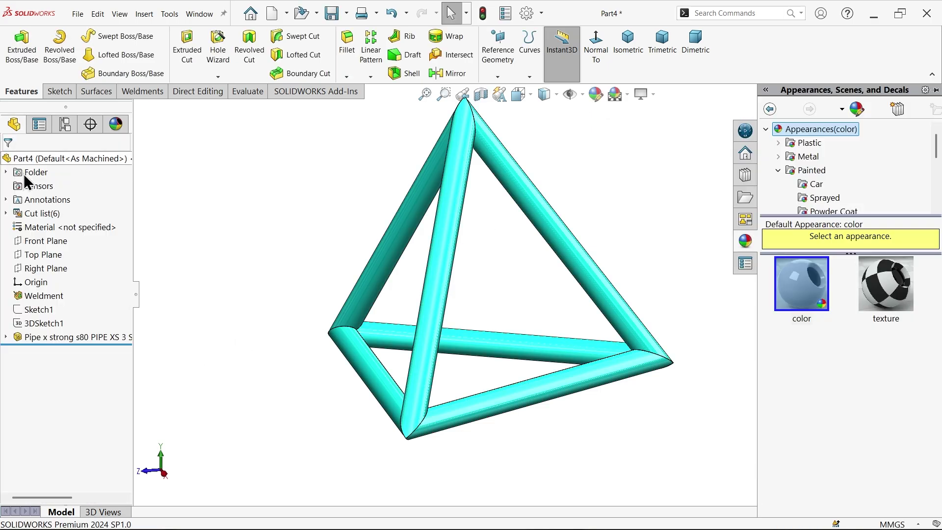